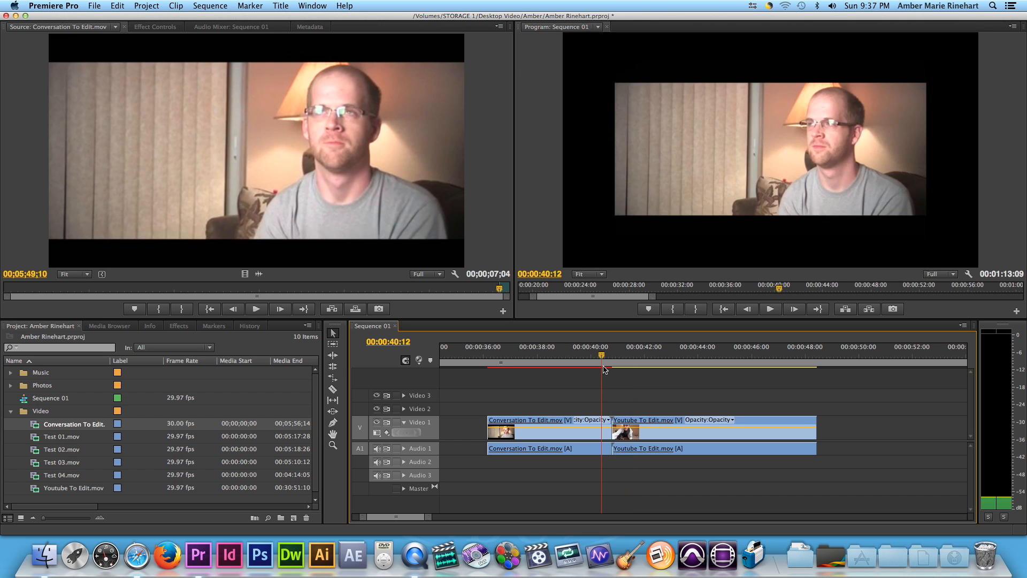
- Play and scrub the sequence across the cut between Conversation To Edit.mov and Youtube To Edit.mov
key("space")
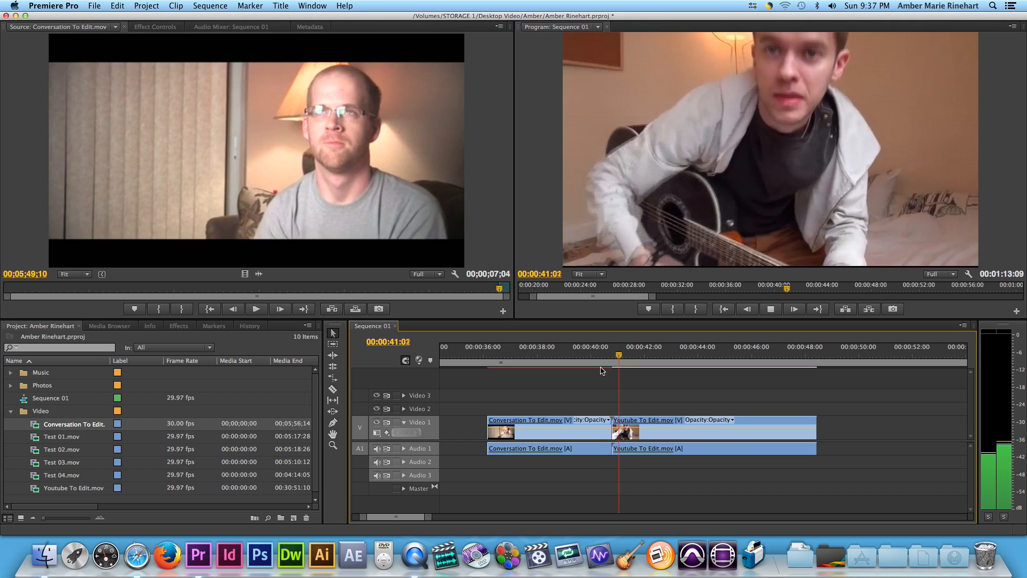
left_click(594, 361)
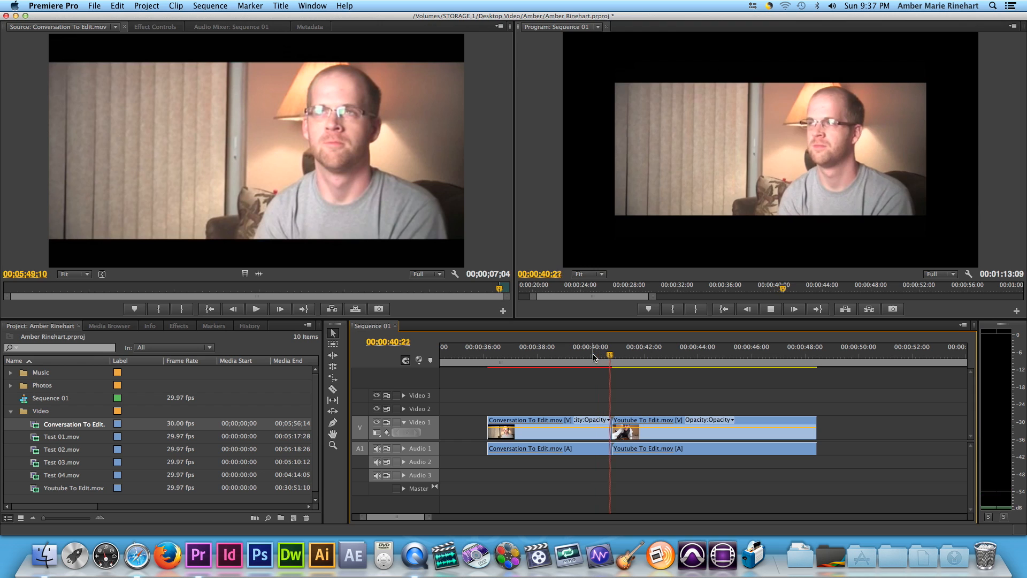
key("space")
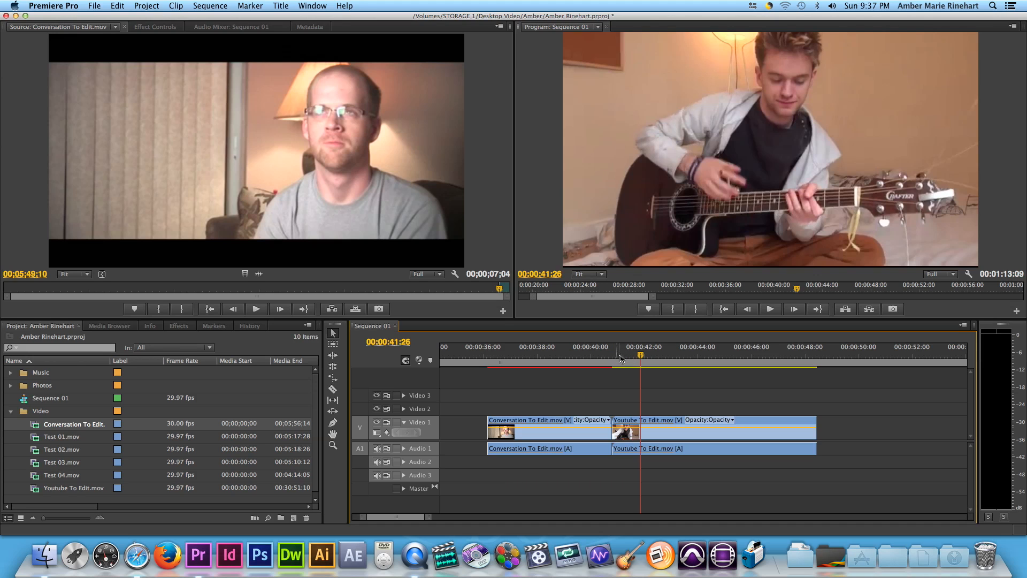
left_click_drag(641, 355, 597, 362)
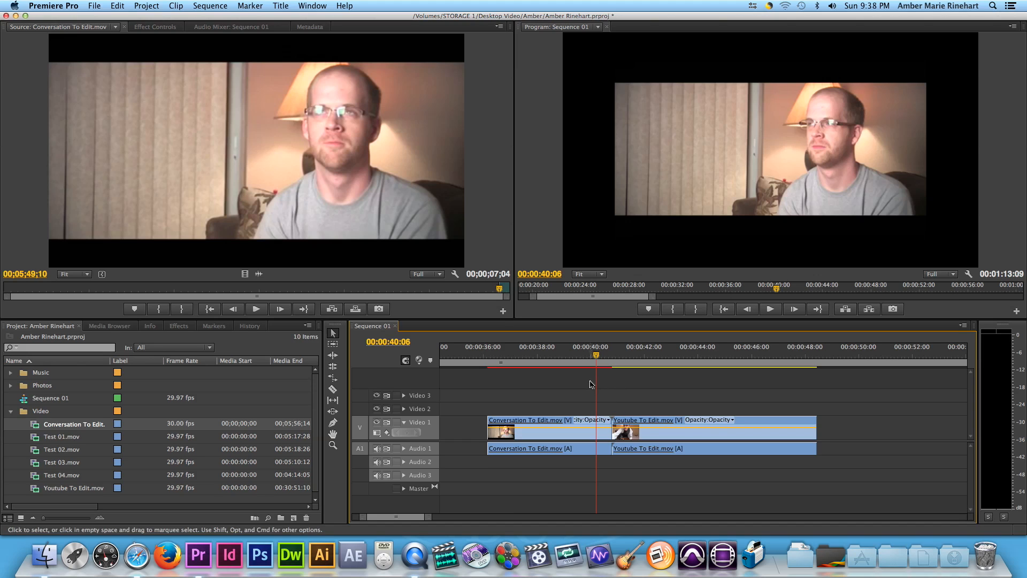
left_click(597, 362)
left_click(615, 360)
left_click_drag(616, 361, 605, 362)
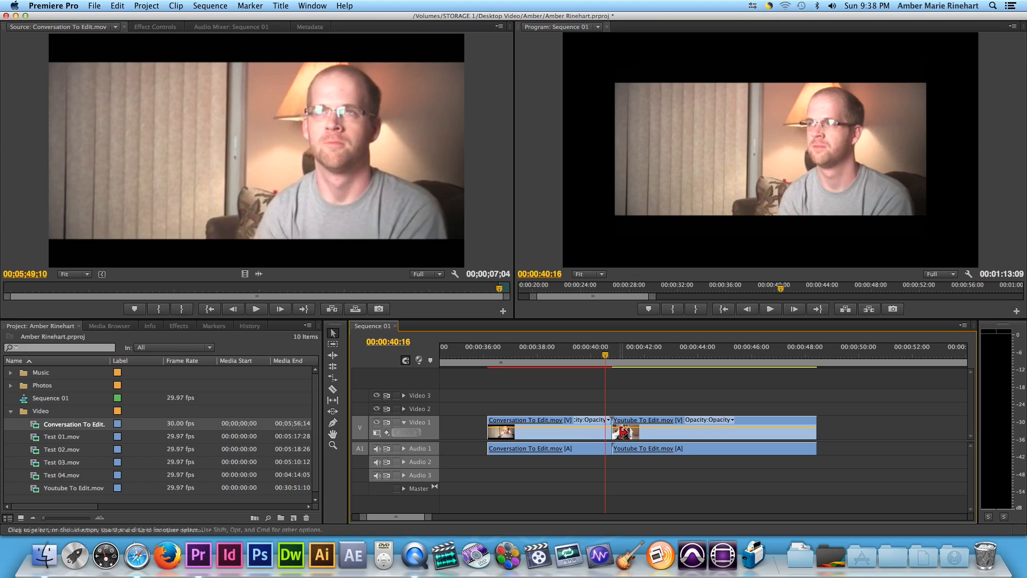
- Move the Youtube To Edit.mov clip about two seconds later and place the playhead on the last frame of Conversation To Edit.mov
left_click_drag(628, 434, 678, 434)
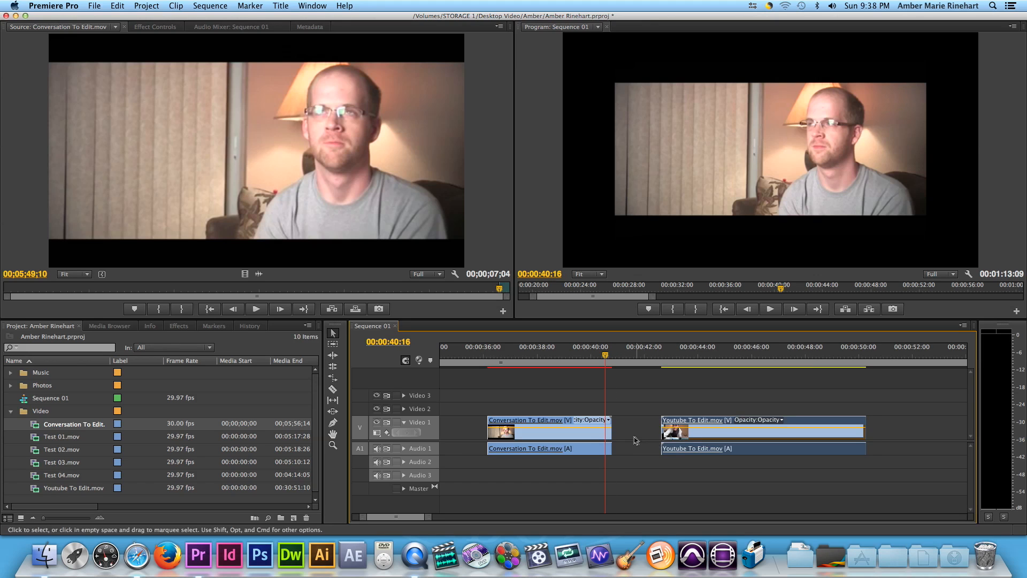
mouse_move(613, 435)
left_mouse_down()
mouse_move(629, 434)
mouse_move(614, 431)
left_mouse_up()
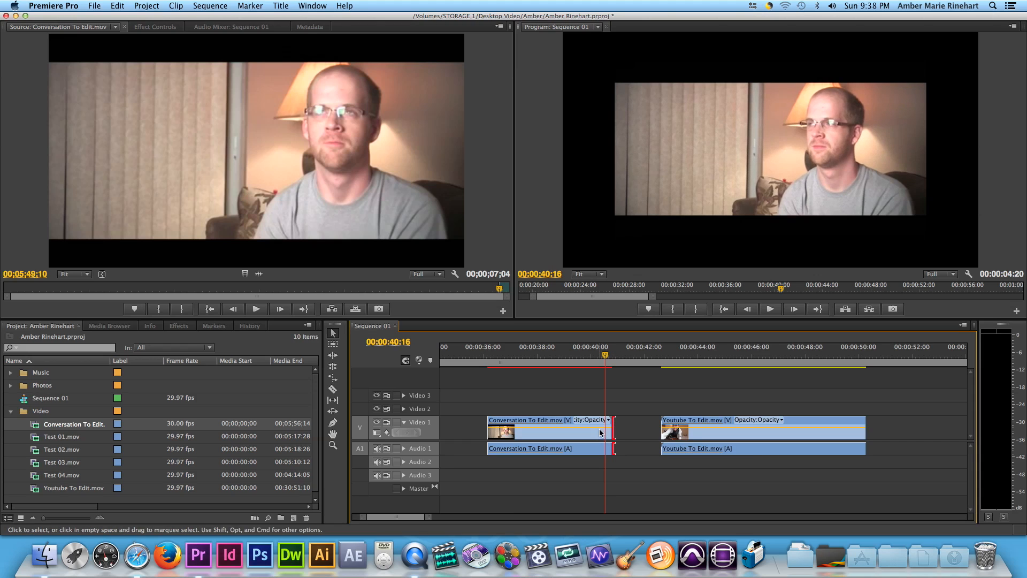
left_click(614, 354)
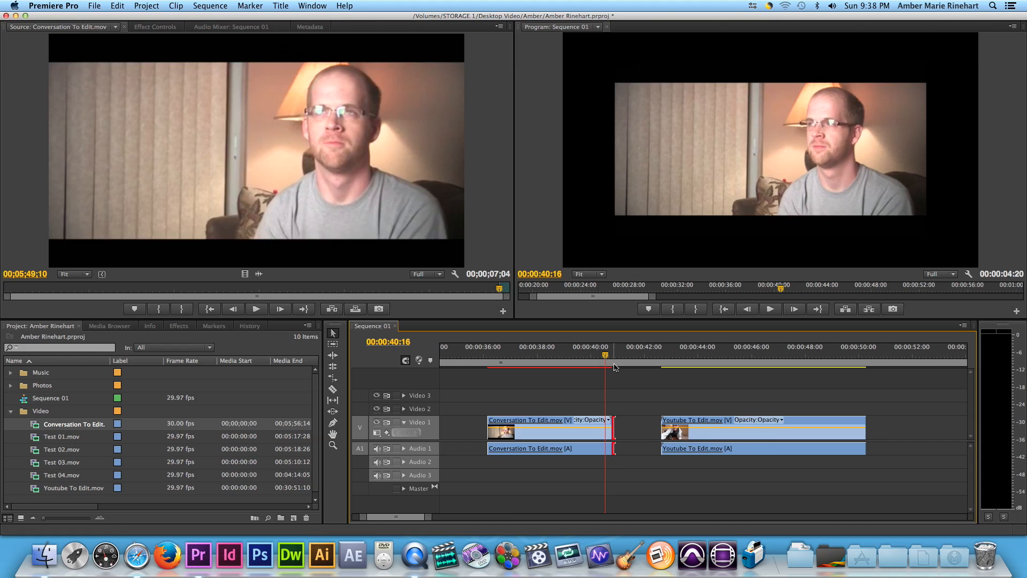
key("Left")
key("Left")
key("Left")
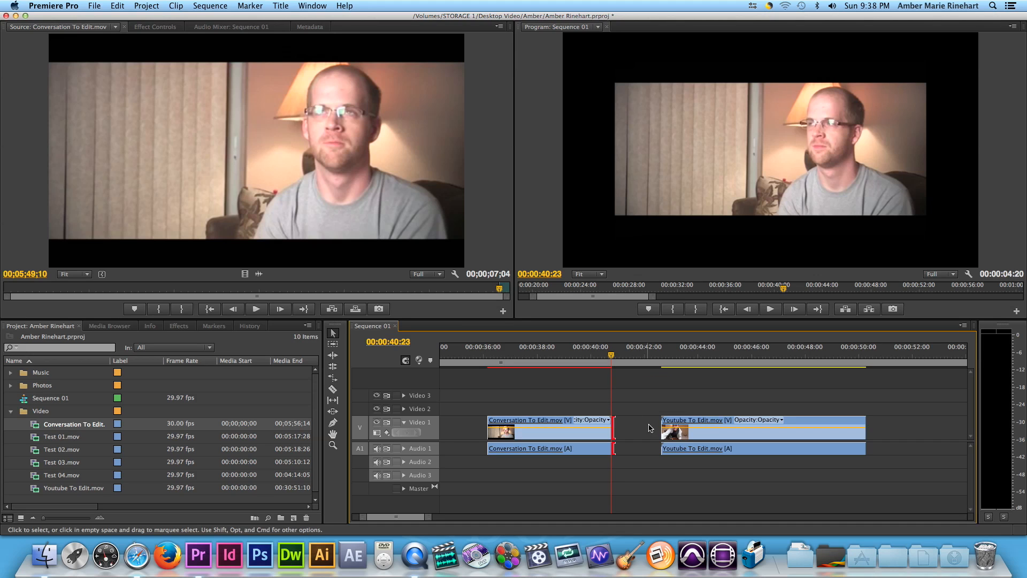
- Inspect the first frame of the Youtube To Edit.mov clip by placing the playhead at its start
mouse_move(657, 425)
left_mouse_down()
mouse_move(647, 425)
mouse_move(659, 426)
left_mouse_up()
left_click(659, 357)
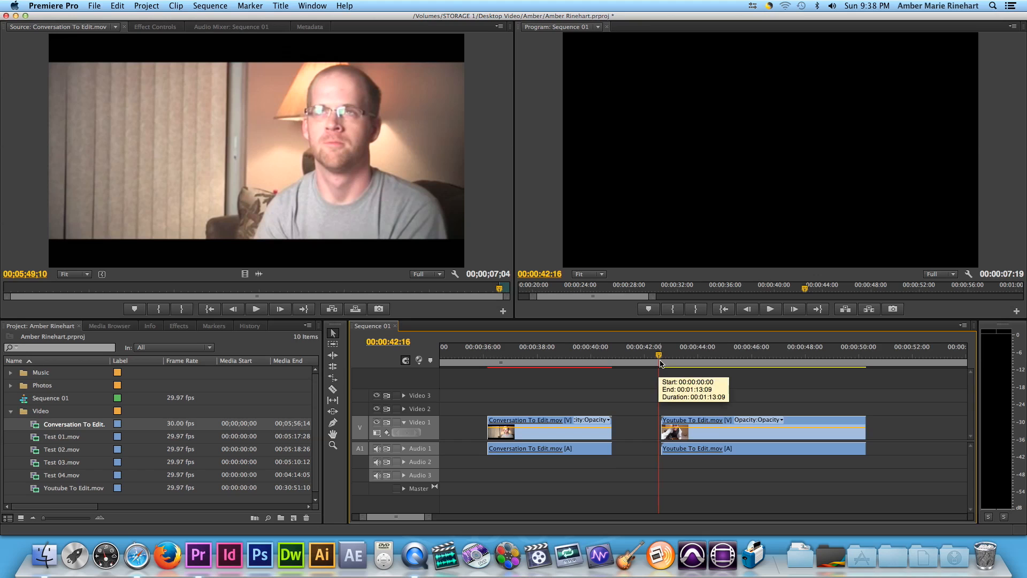
left_click(661, 364)
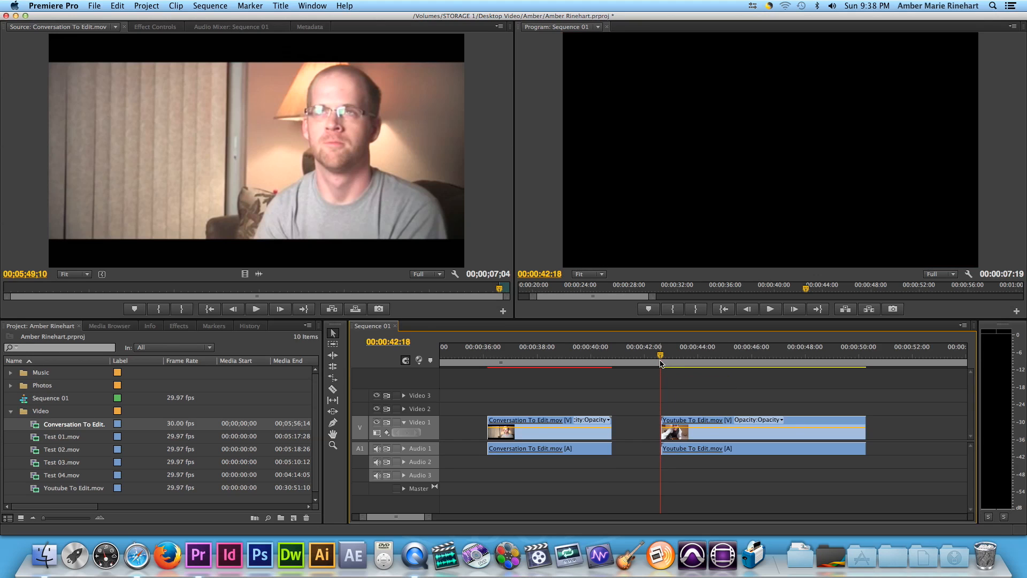
left_click_drag(662, 427, 651, 422)
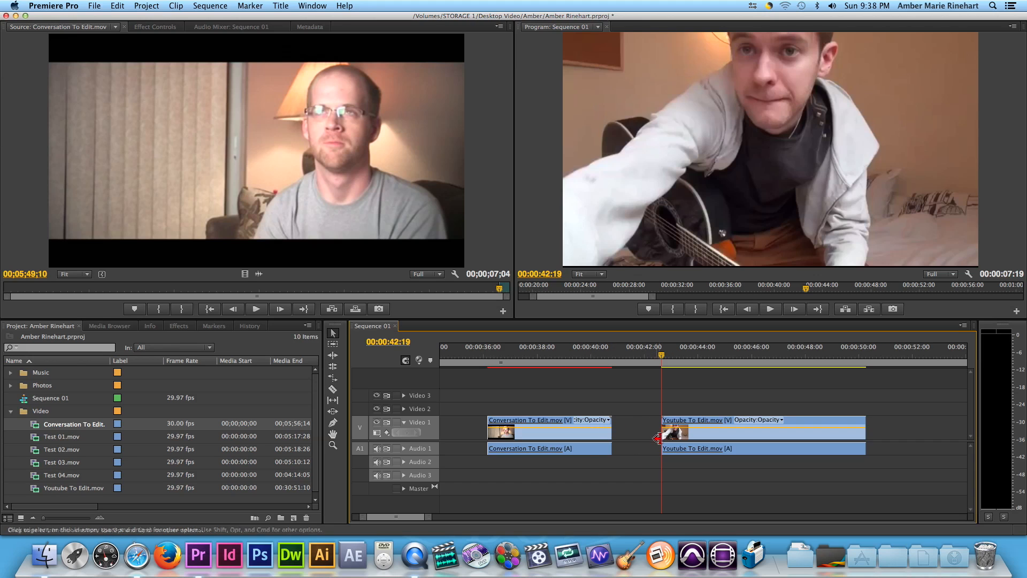
- Move the Youtube To Edit.mov clip back against the end of Conversation To Edit.mov to close the gap
left_click_drag(681, 434, 636, 438)
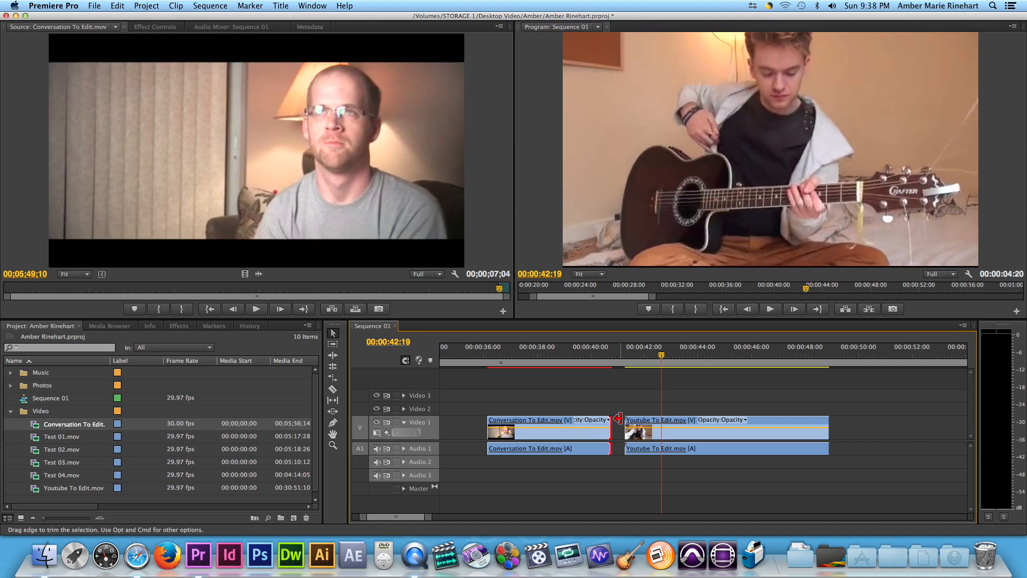
left_click(642, 435)
left_click_drag(641, 436, 628, 436)
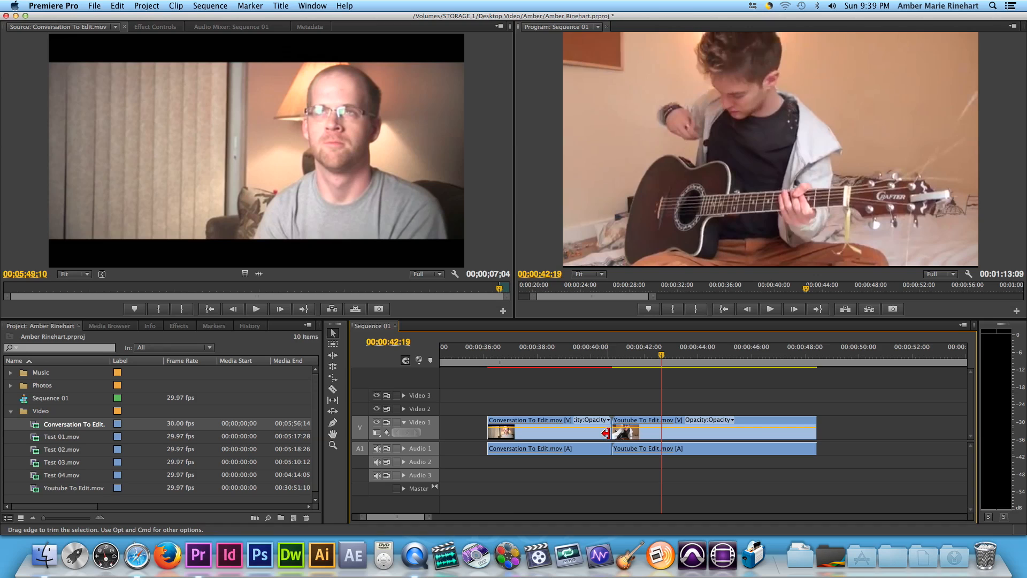
- Place the playhead shortly before the cut and select Cross Dissolve among the Dissolve video transitions
left_click_drag(613, 368, 594, 367)
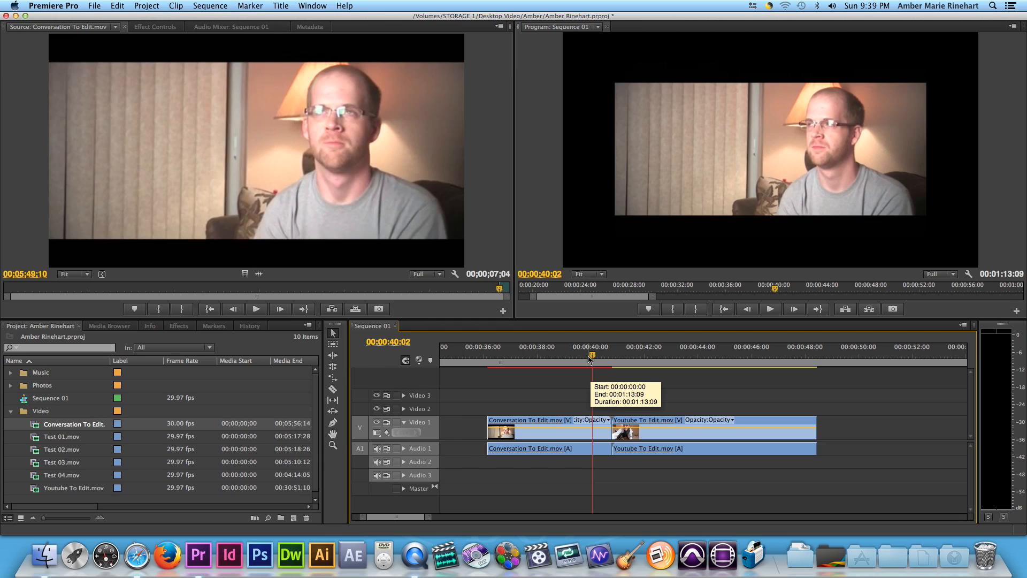
left_click_drag(593, 355, 586, 355)
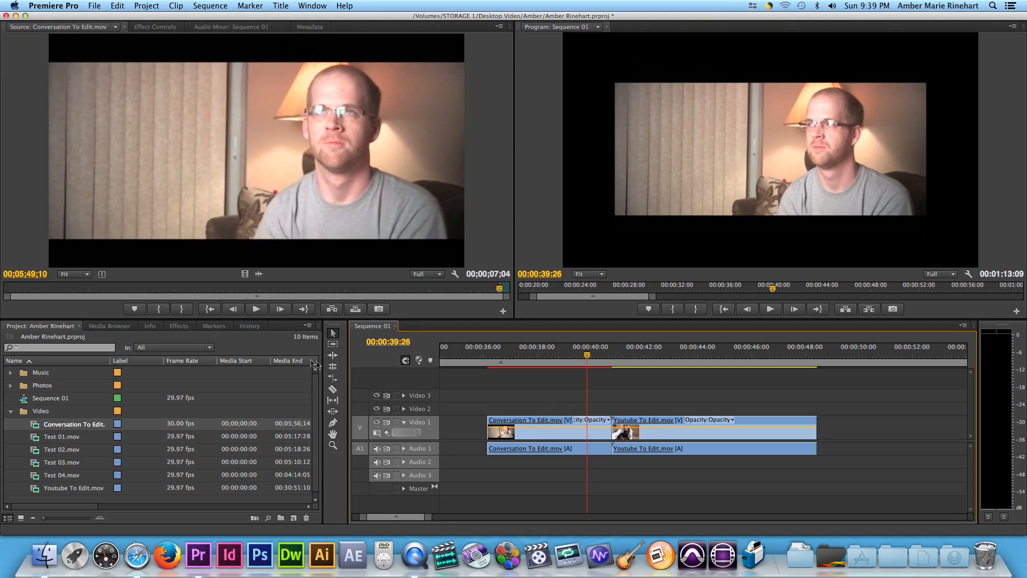
left_click(178, 328)
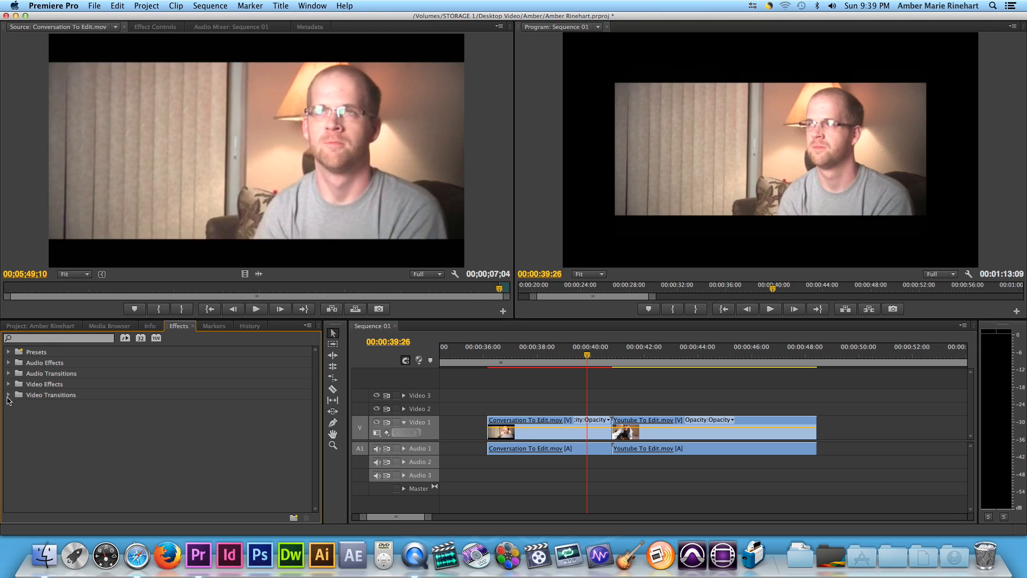
left_click(8, 396)
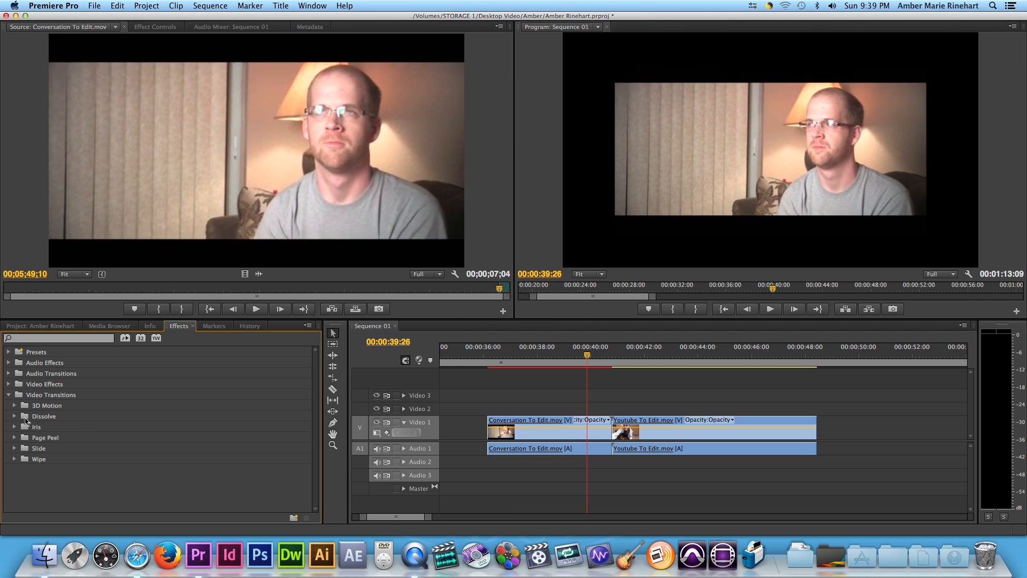
left_click(14, 416)
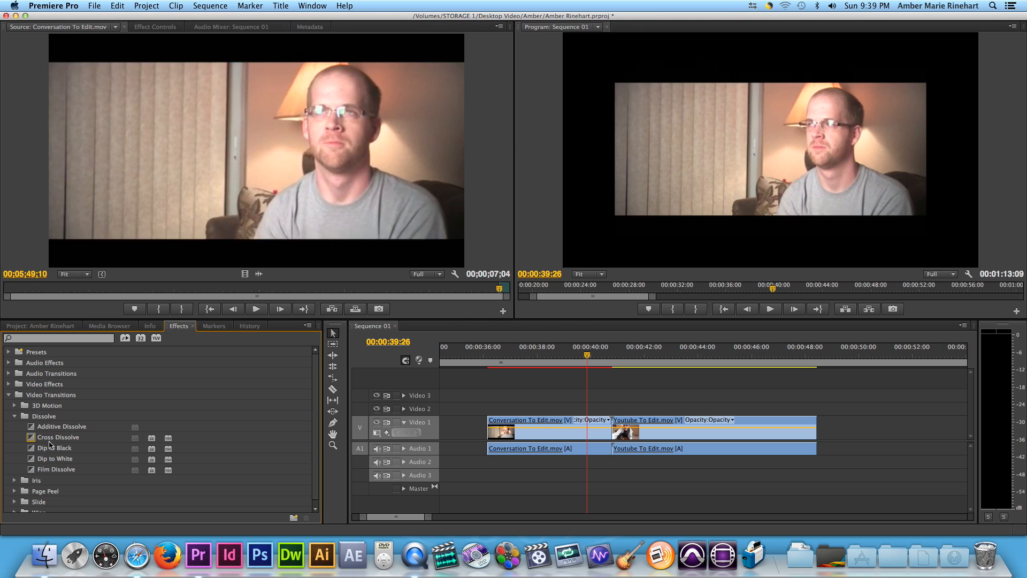
left_click(52, 440)
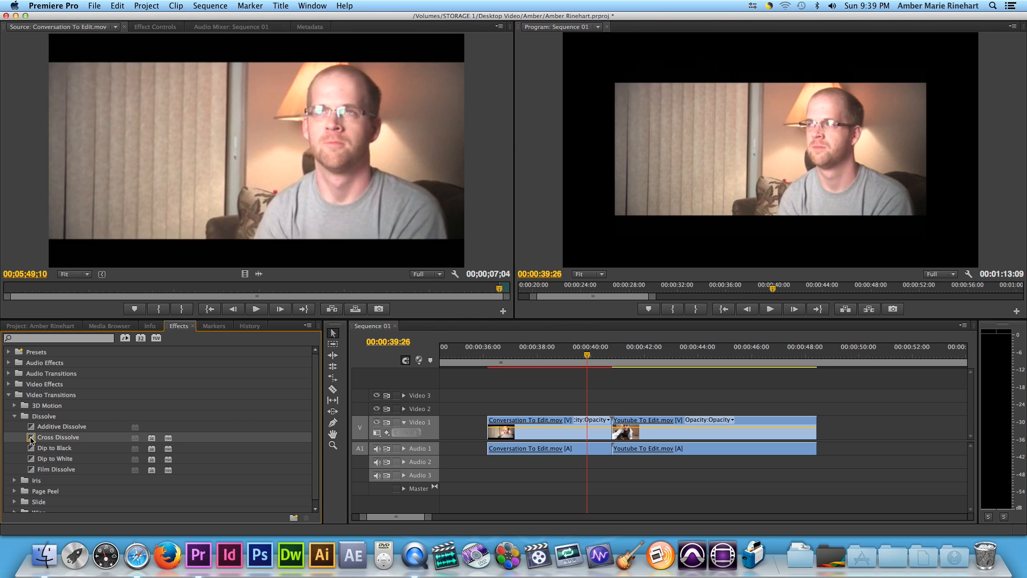
- Apply Cross Dissolve to the cut between the two Video 1 clips, accepting repeated frames
left_click_drag(39, 440, 616, 434)
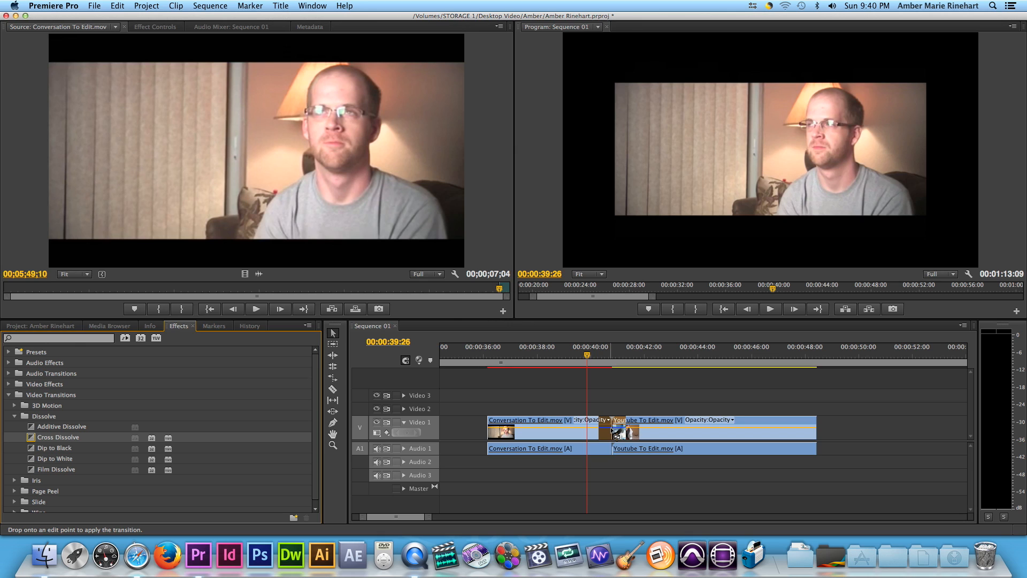
mouse_move(614, 433)
left_mouse_down()
mouse_move(593, 426)
mouse_move(617, 435)
left_mouse_up()
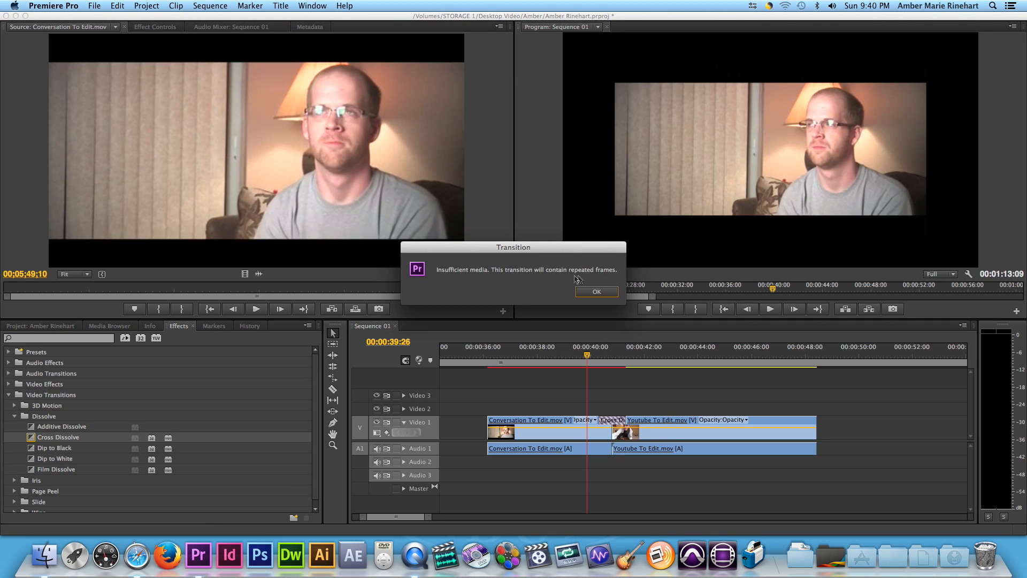
left_click(596, 292)
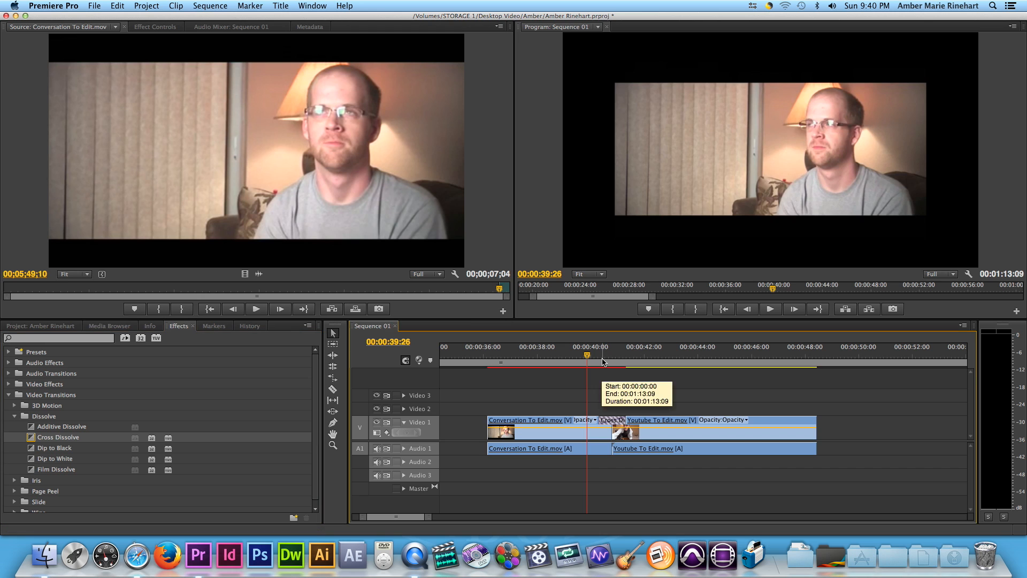
- Play the sequence from just before the cut to preview the Cross Dissolve
left_click(603, 359)
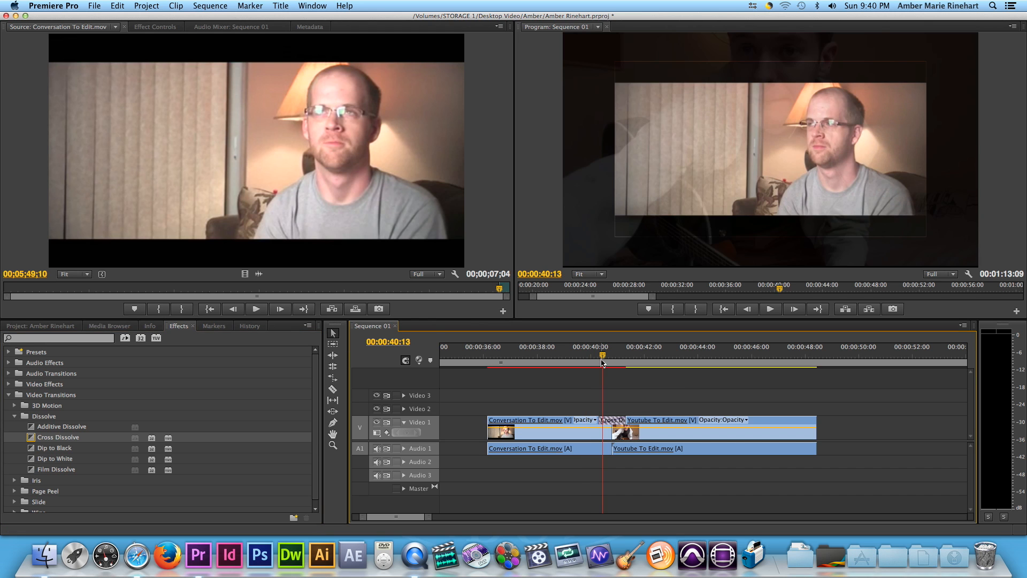
mouse_move(602, 362)
left_mouse_down()
mouse_move(624, 366)
mouse_move(601, 369)
left_mouse_up()
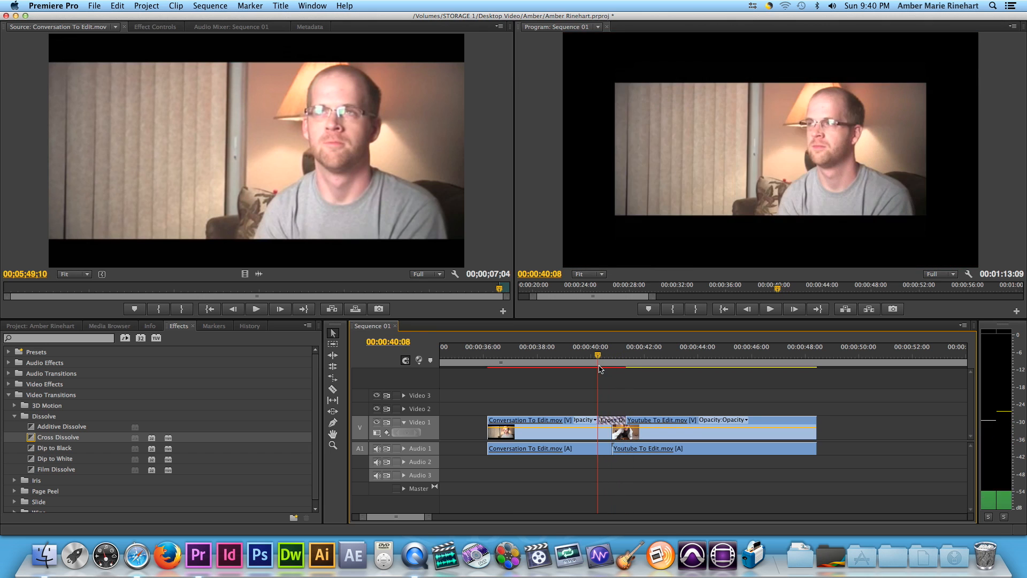
key("space")
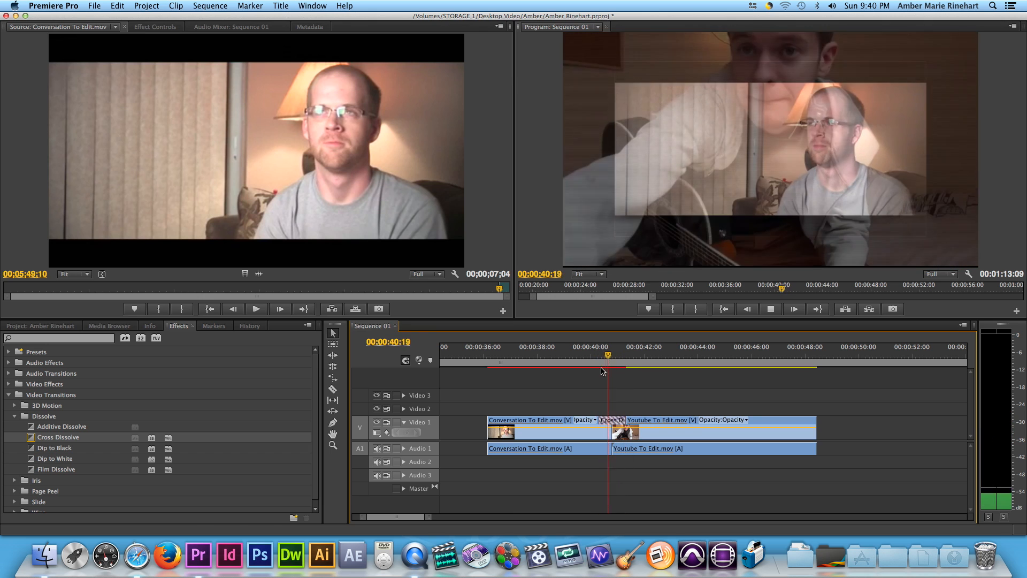
left_click_drag(603, 366, 598, 364)
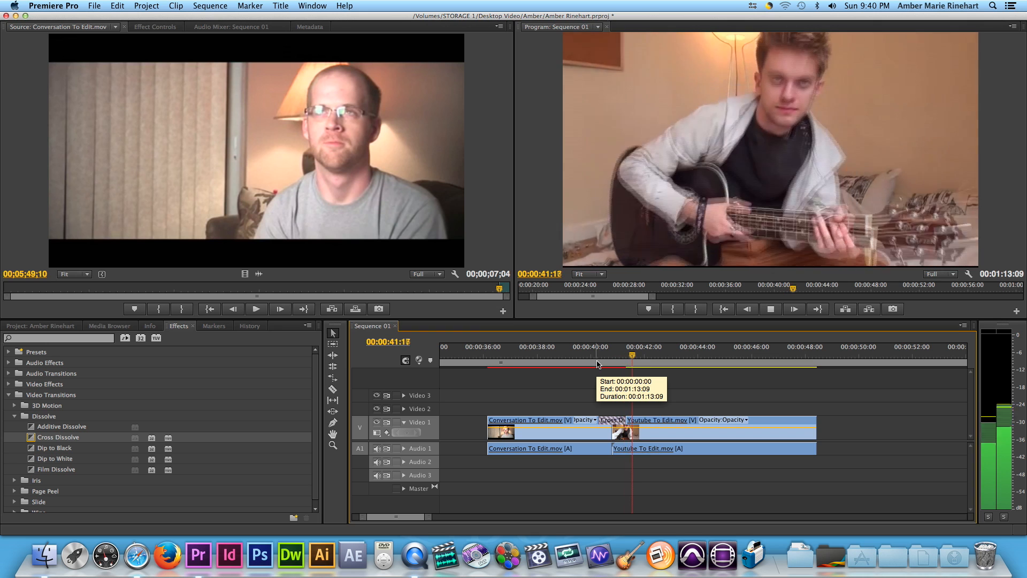
key("space")
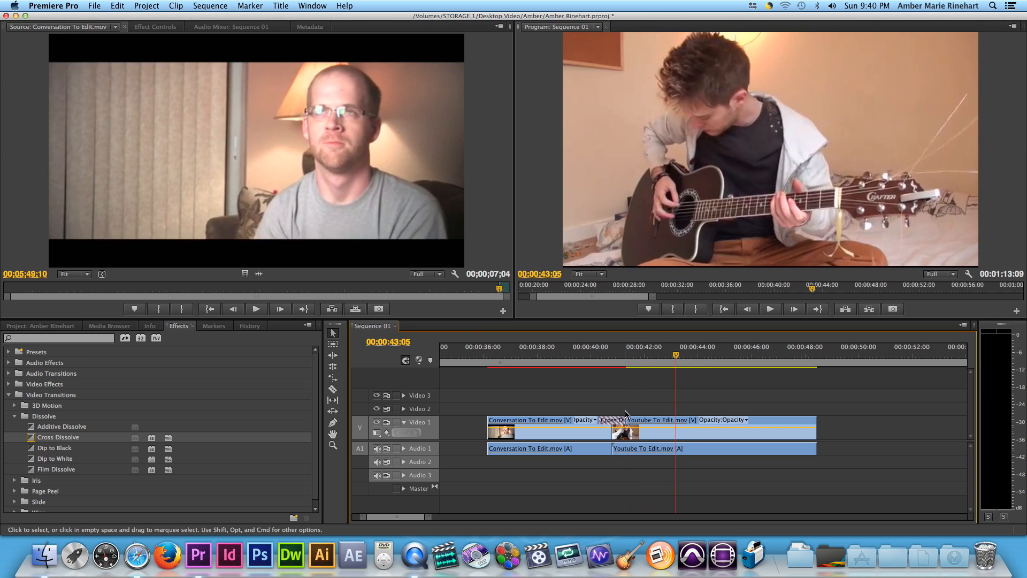
- Lengthen the Cross Dissolve into the Youtube To Edit.mov clip and delete the transition
left_click_drag(625, 416, 643, 420)
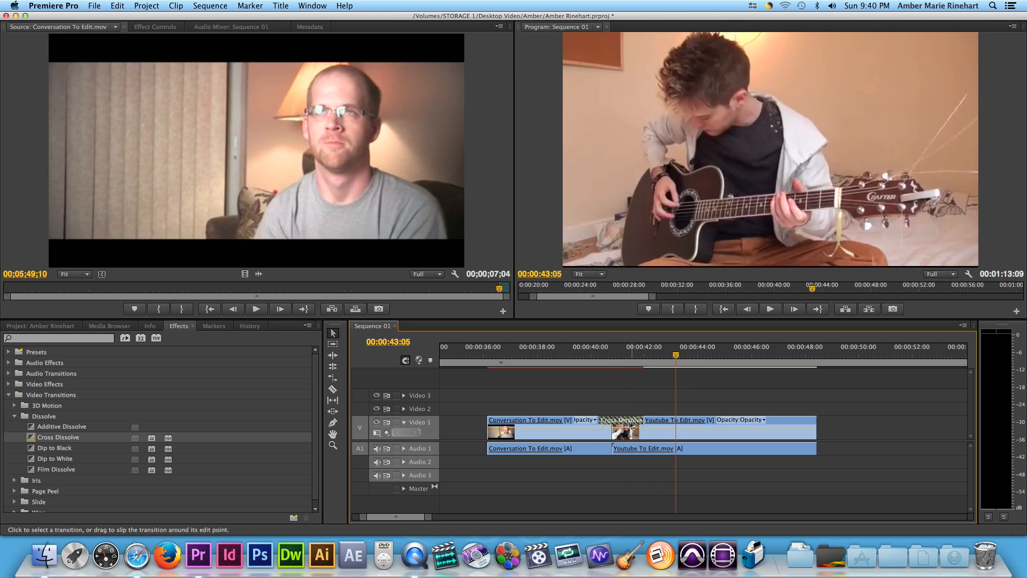
key("Delete")
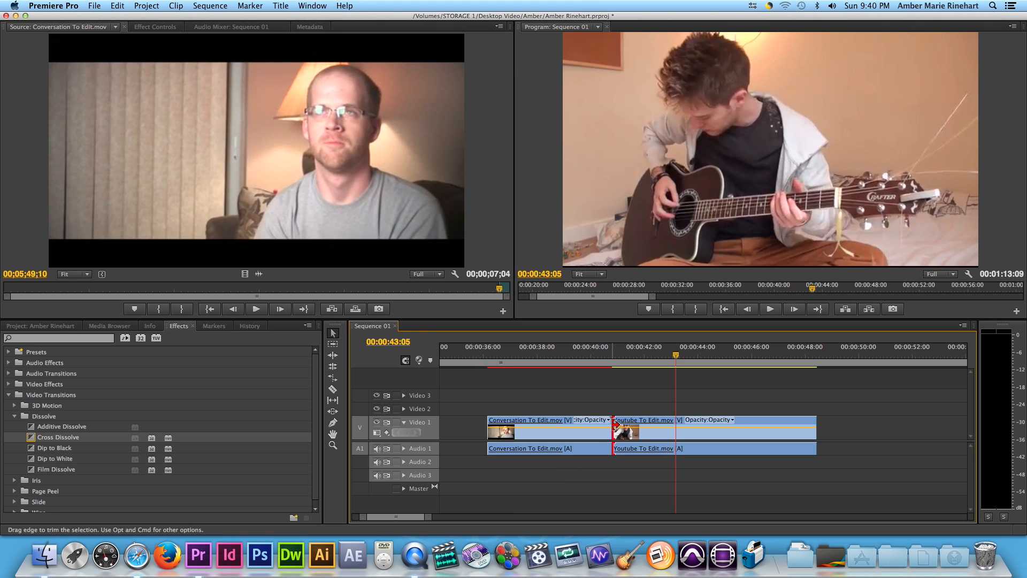
- Trim the start of Youtube To Edit.mov and the end of Conversation To Edit.mov slightly, and close the gap between them
left_click_drag(615, 421, 628, 421)
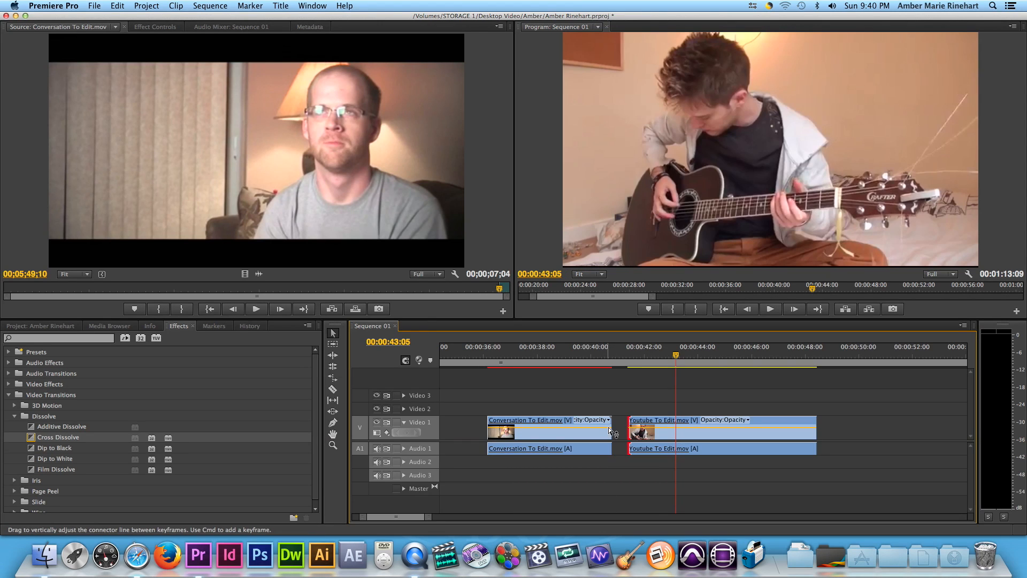
left_click_drag(612, 428, 604, 428)
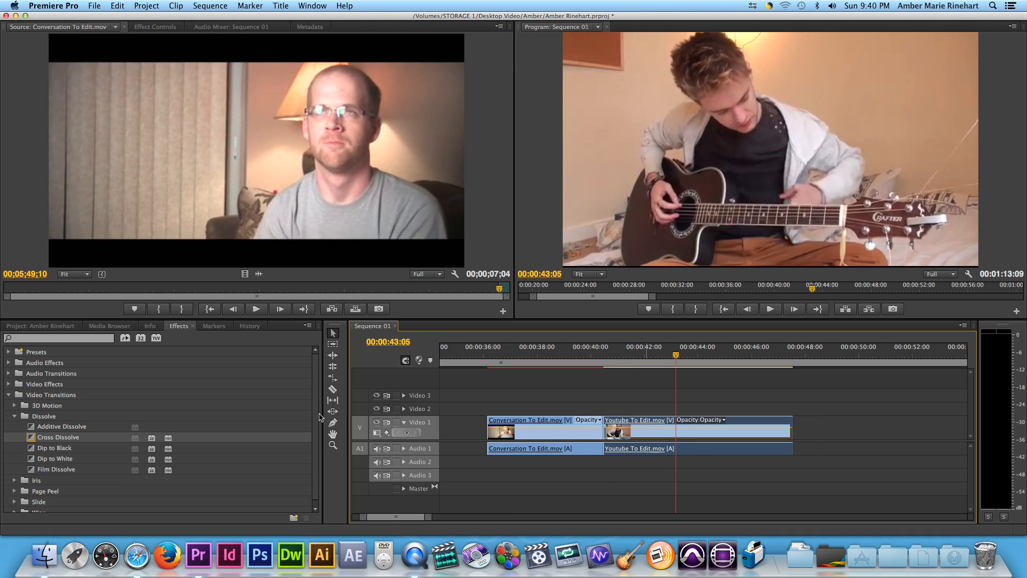
- Apply Cross Dissolve to the cut between the two trimmed Video 1 clips and play it back
left_click_drag(53, 436, 593, 423)
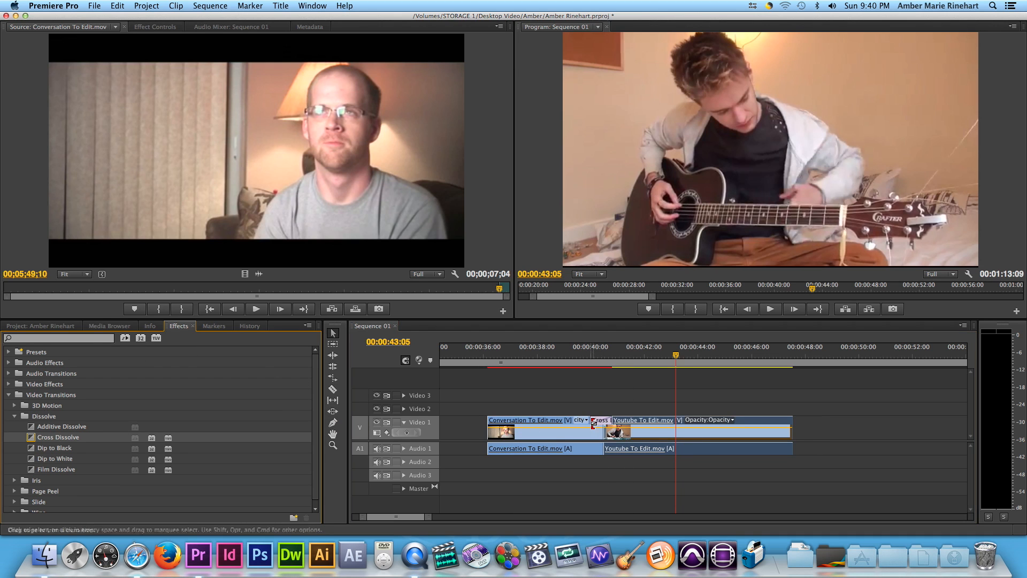
left_click(592, 356)
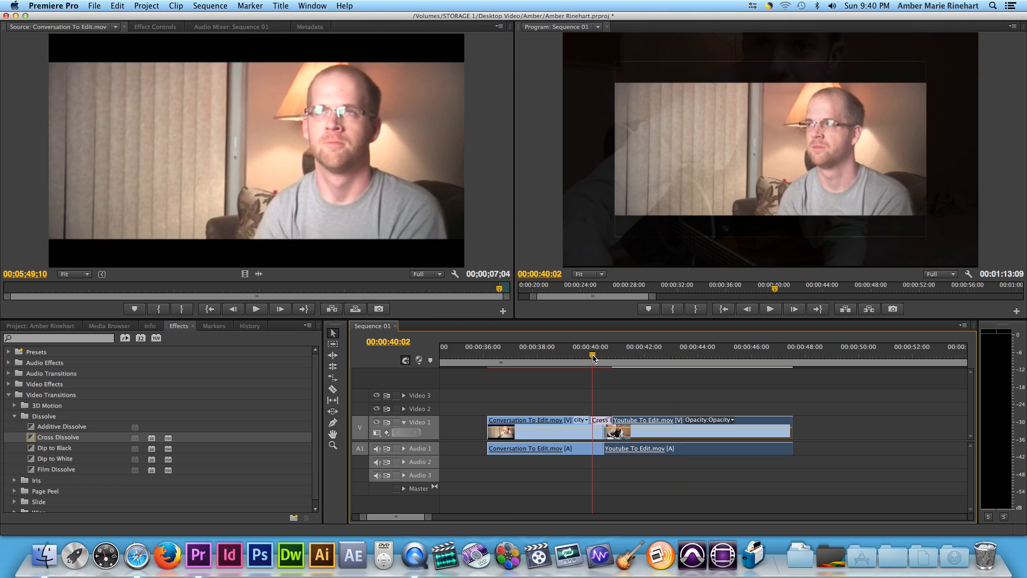
key("space")
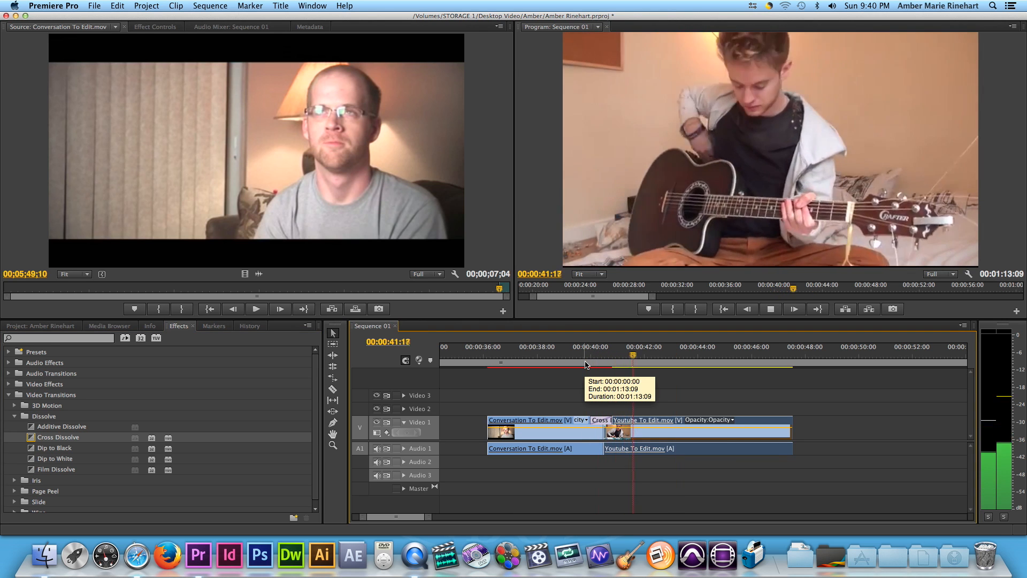
- Stop playback and delete the Cross Dissolve between Conversation To Edit.mov and Youtube To Edit.mov
key("space")
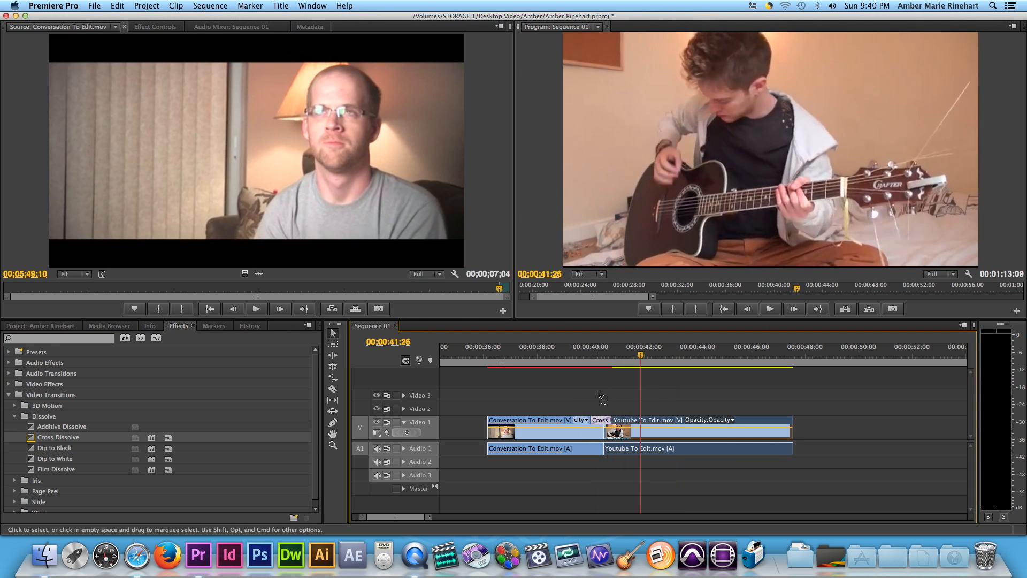
left_click(597, 422)
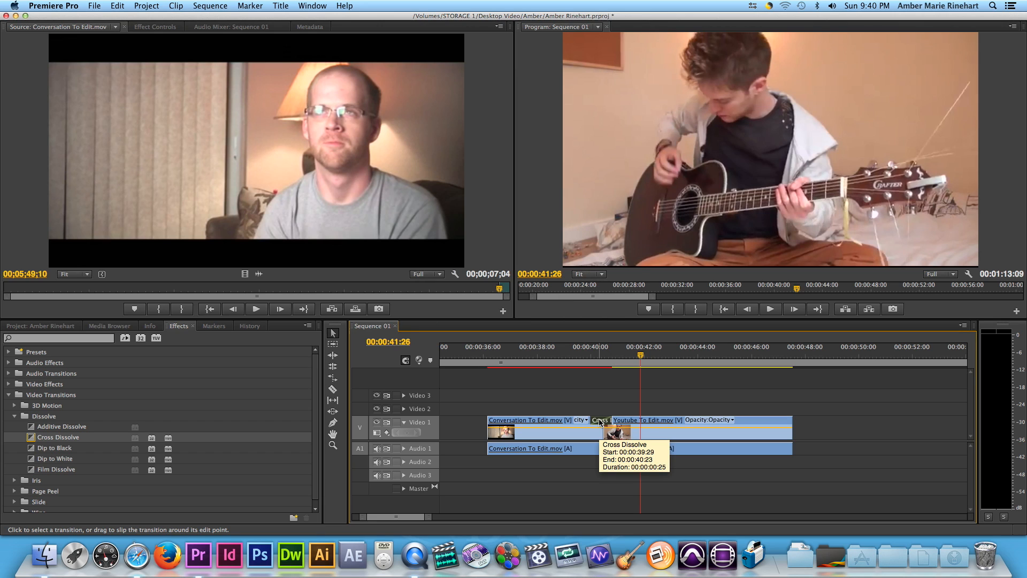
key("Delete")
- Apply the Slide transition to the cut between Conversation To Edit.mov and Youtube To Edit.mov and play it back
scroll(88, 462, "down", 1)
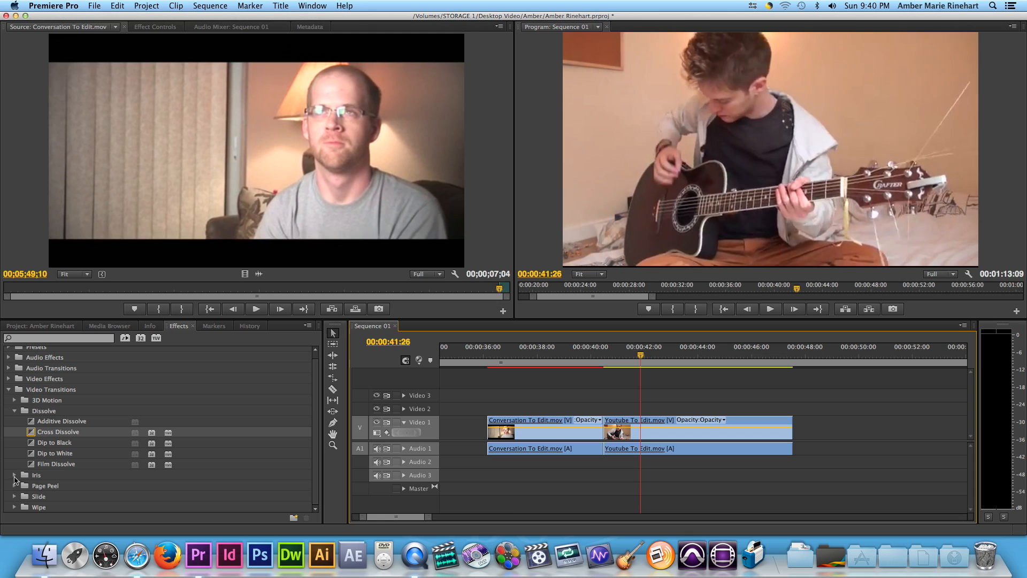
left_click(14, 497)
scroll(79, 475, "down", 2)
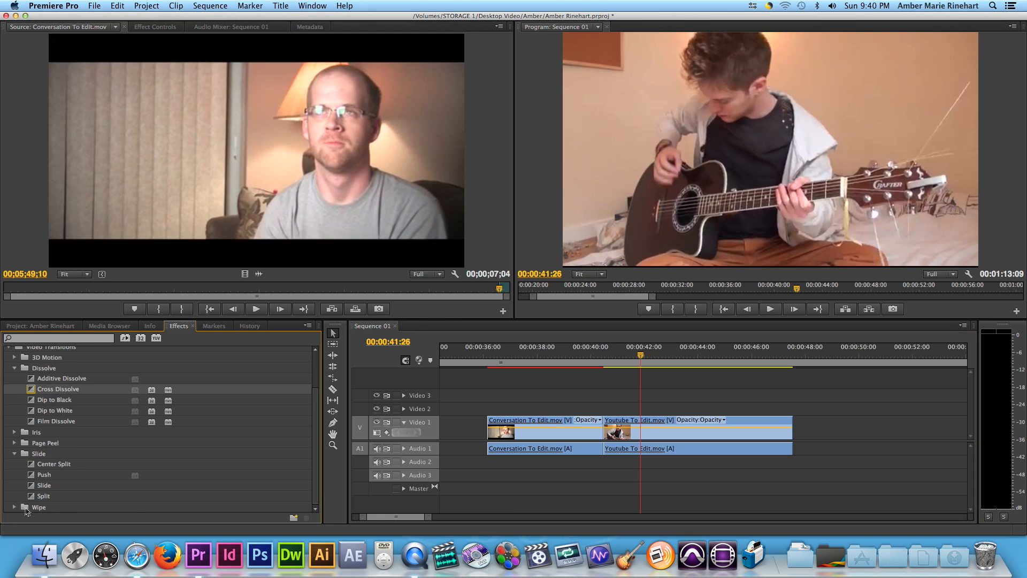
left_click_drag(37, 488, 604, 428)
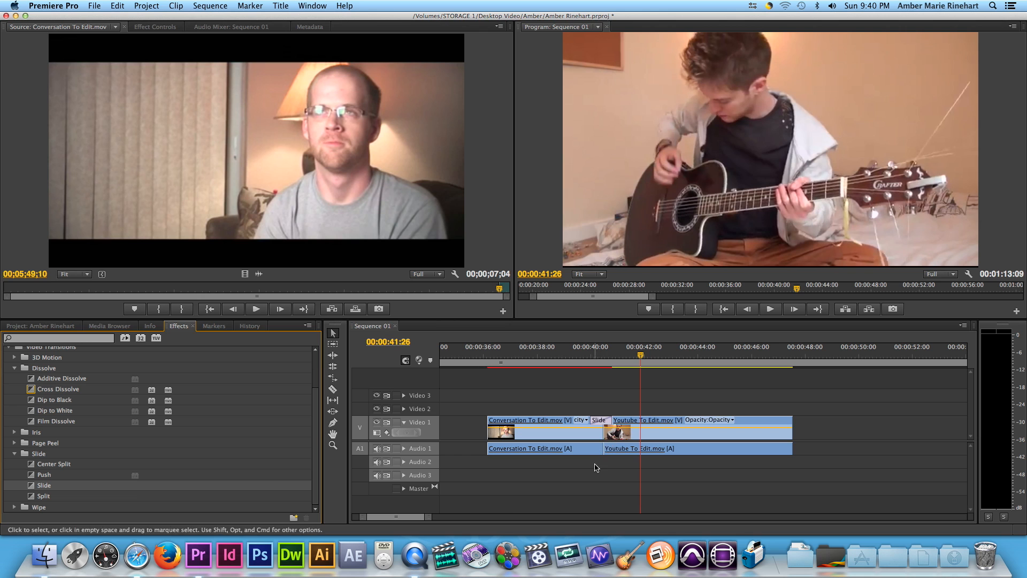
left_click(589, 359)
key("space")
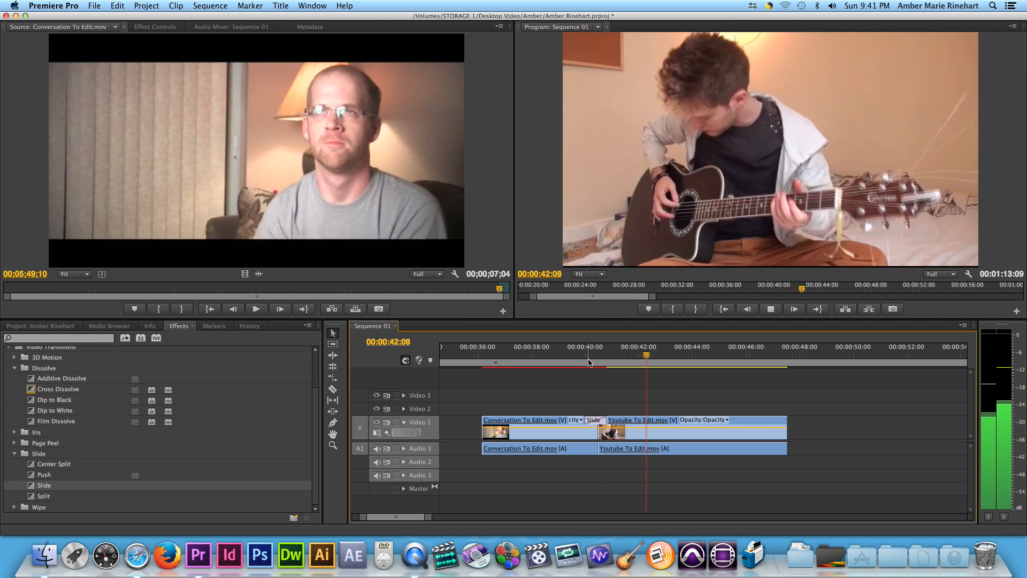
key("space")
- Apply the Iris Box transition to the cut between the two Test 04.mov clips on Video 1
scroll(695, 402, "down", 6)
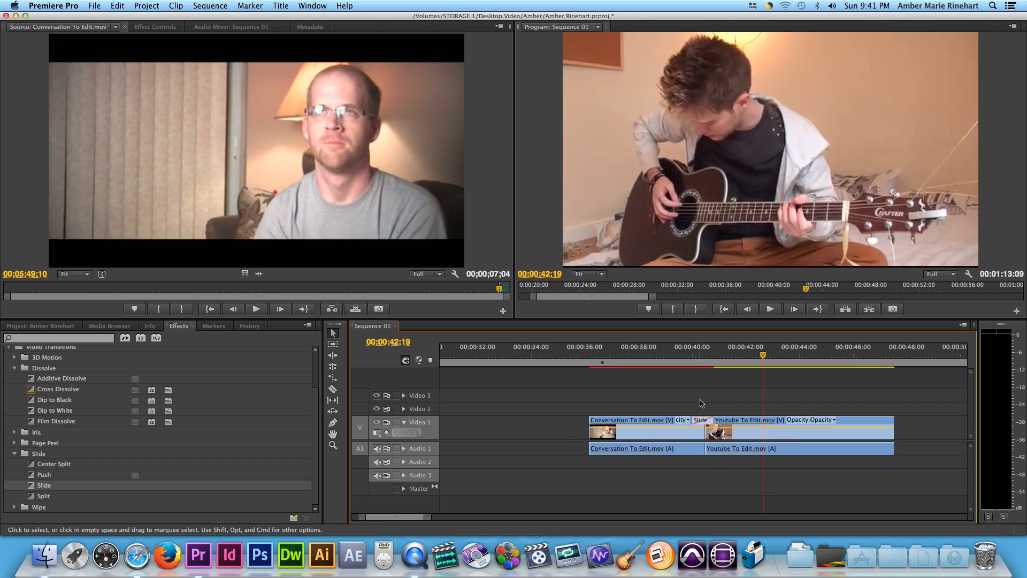
scroll(697, 401, "down", 8)
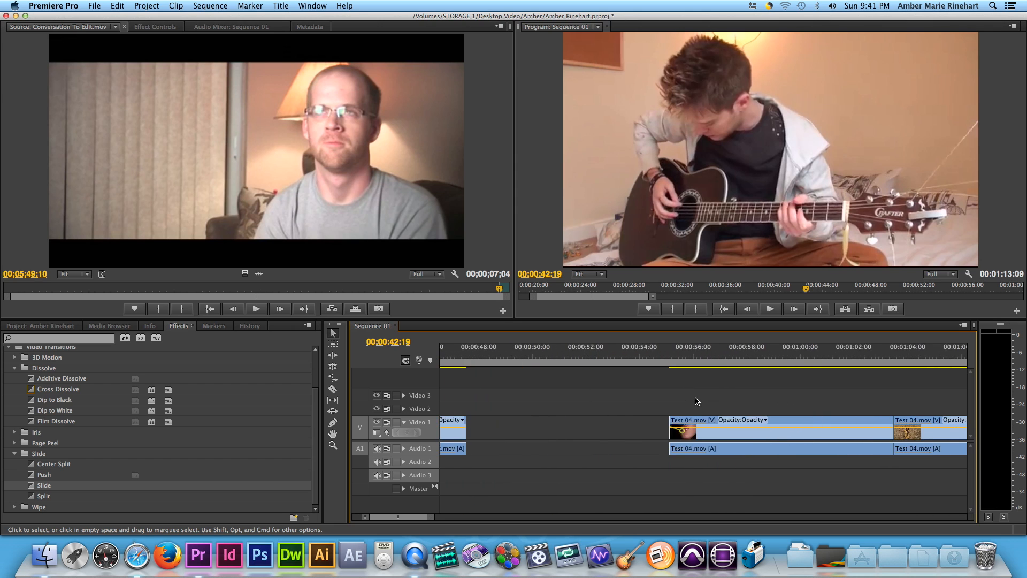
scroll(695, 402, "down", 1)
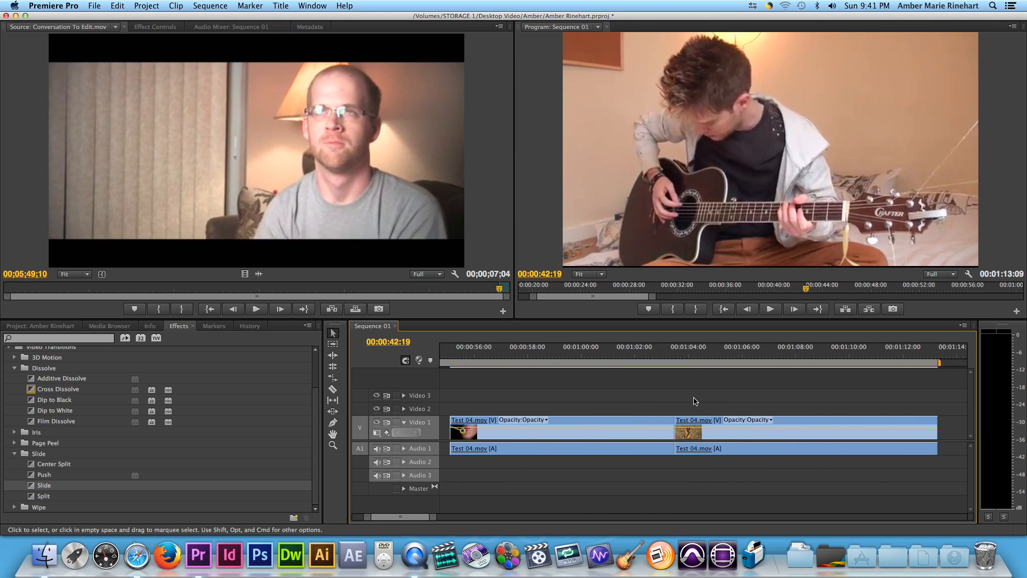
left_click(15, 454)
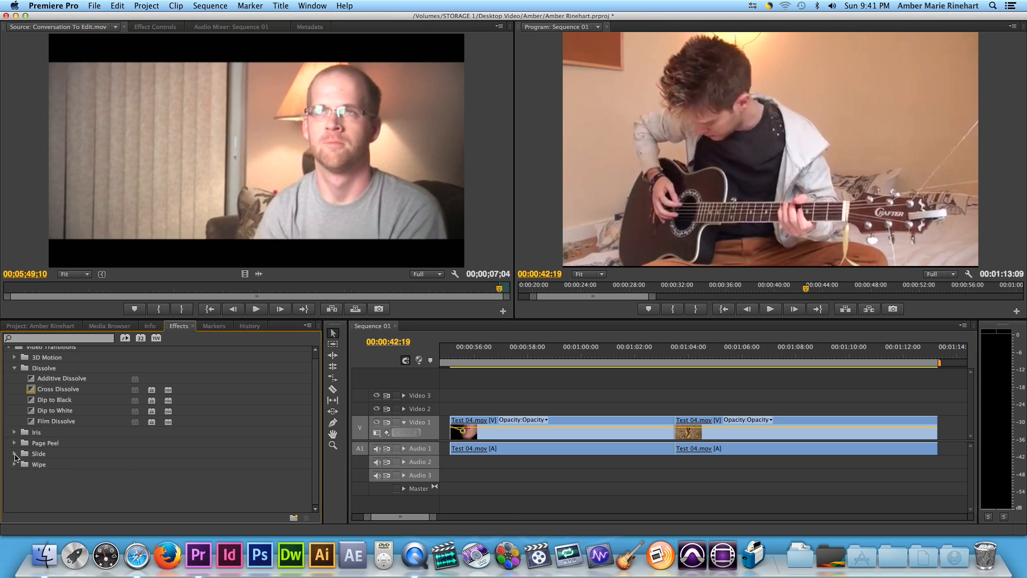
left_click(15, 432)
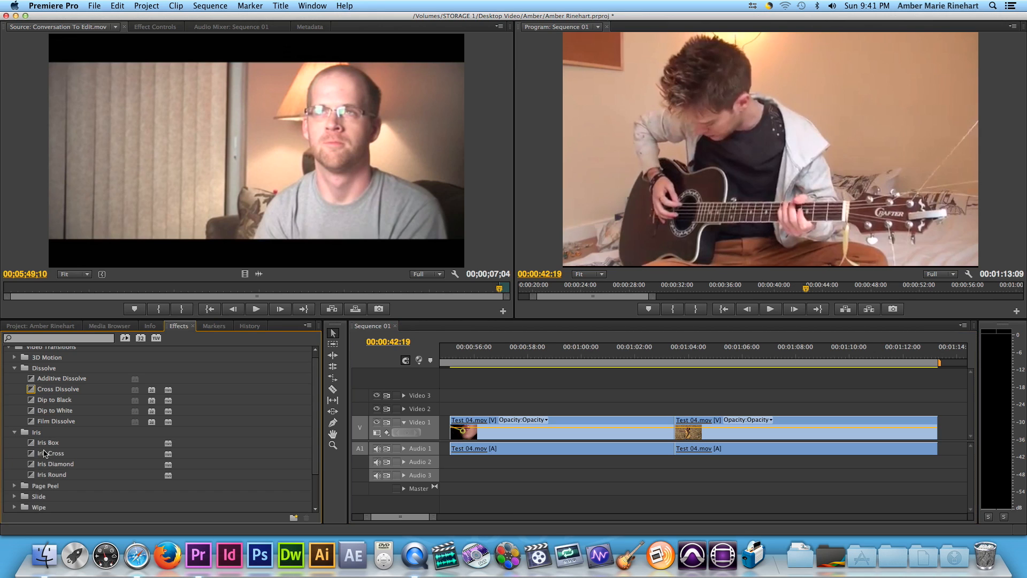
left_click(30, 445)
left_click_drag(31, 445, 681, 436)
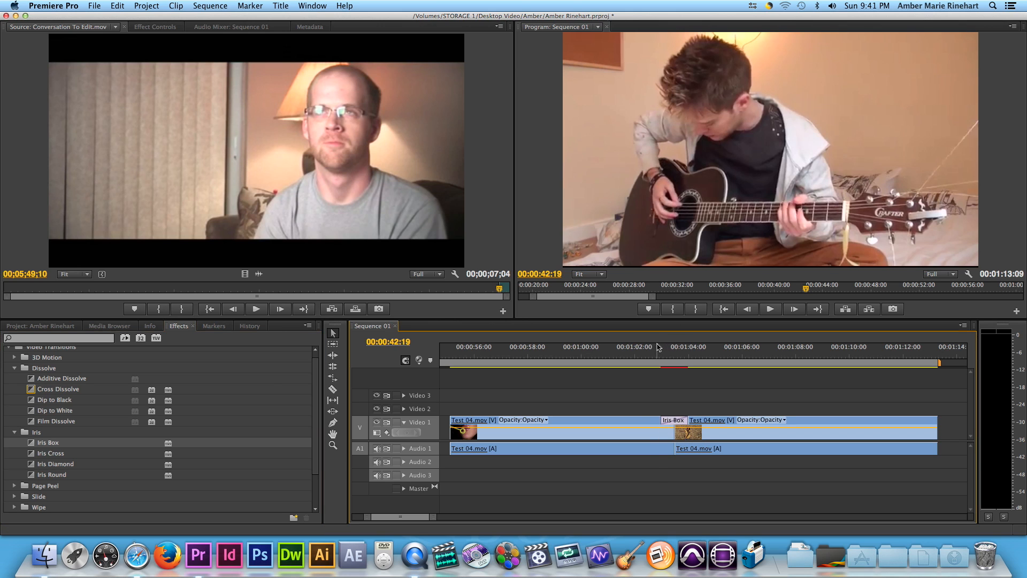
- Play the sequence across the Iris Box transition several times, starting just before it
left_click(658, 348)
key("b")
key("space")
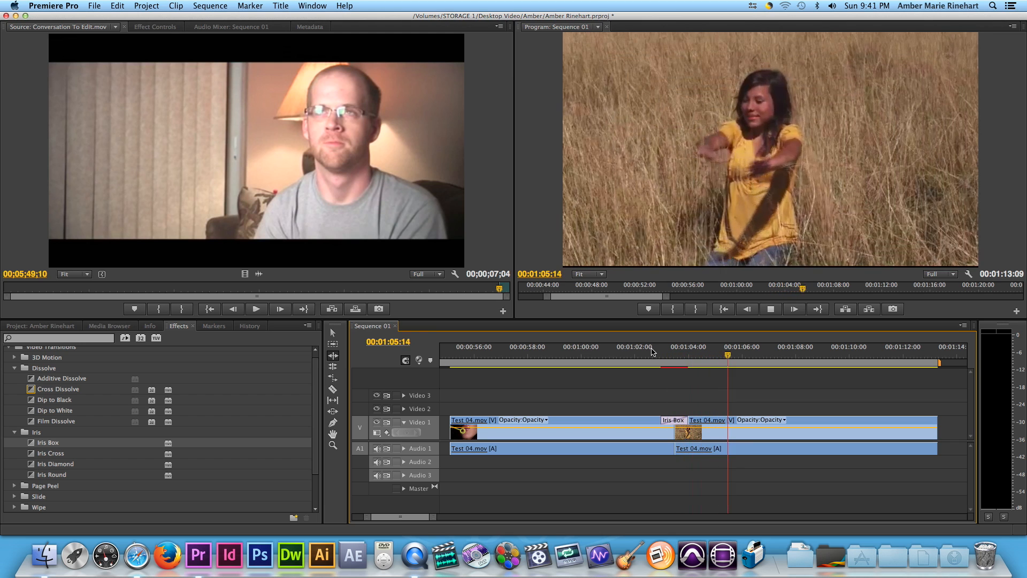
left_click(652, 349)
key("space")
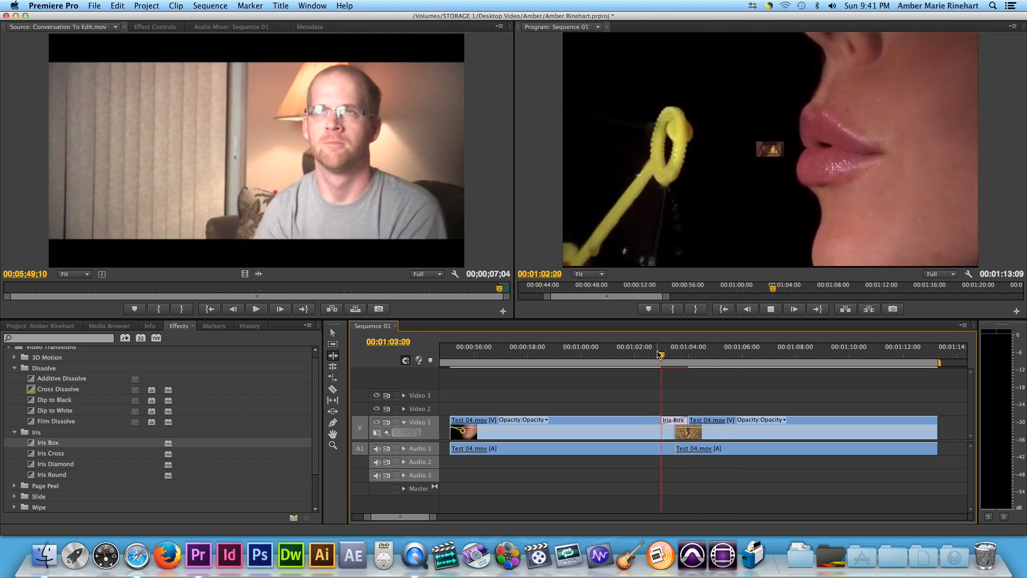
key("space")
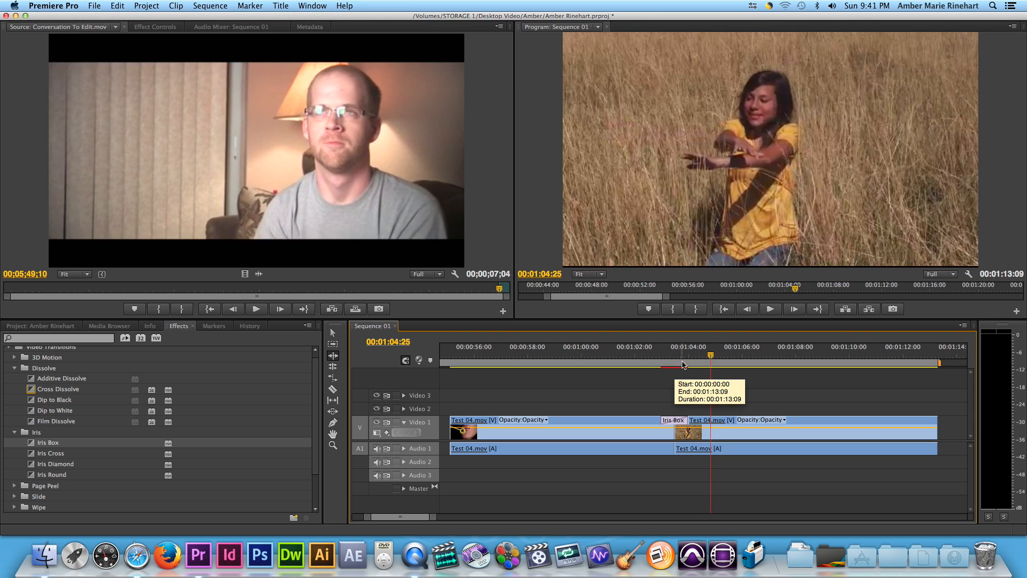
left_click_drag(710, 357, 659, 358)
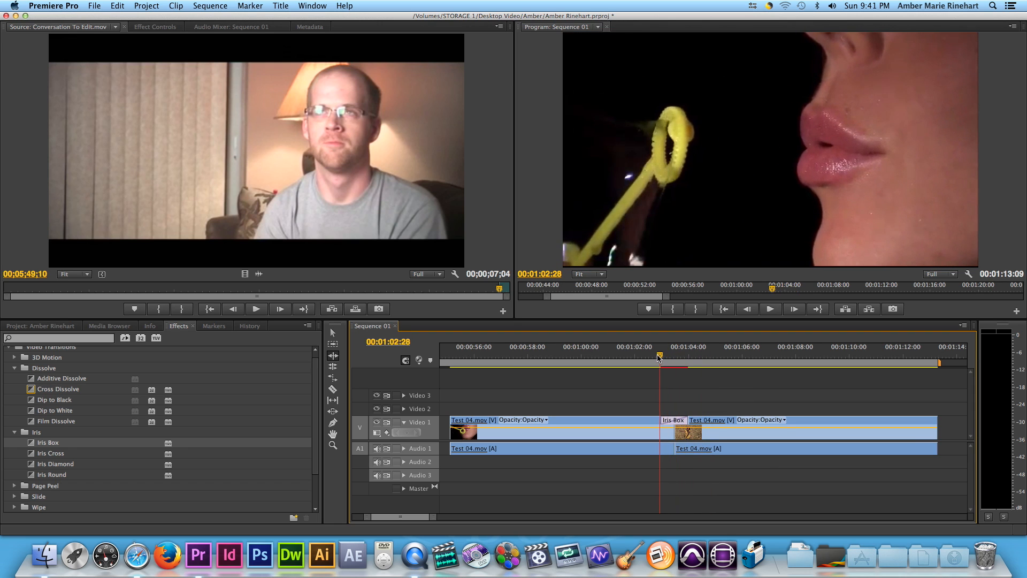
key("space")
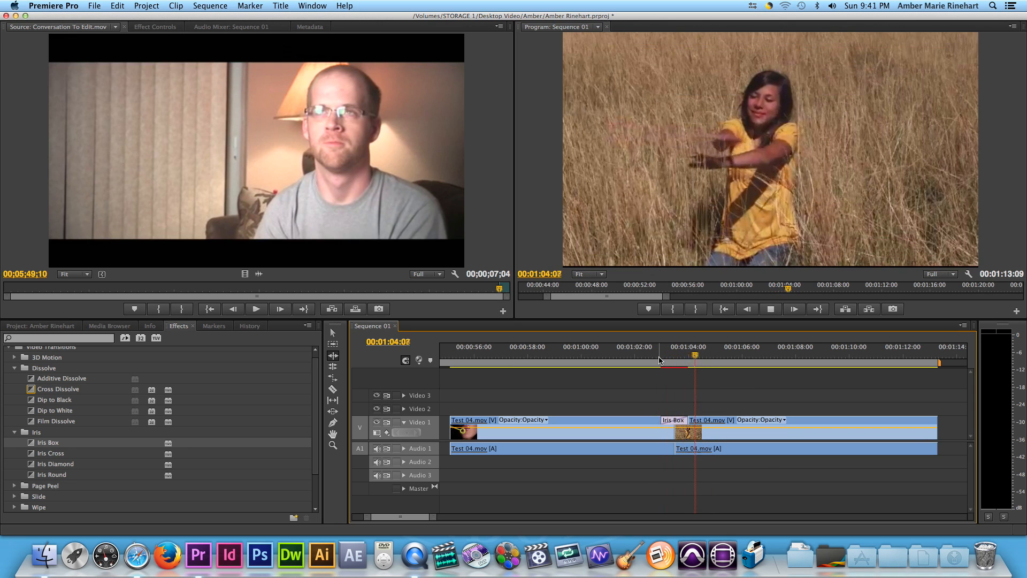
key("space")
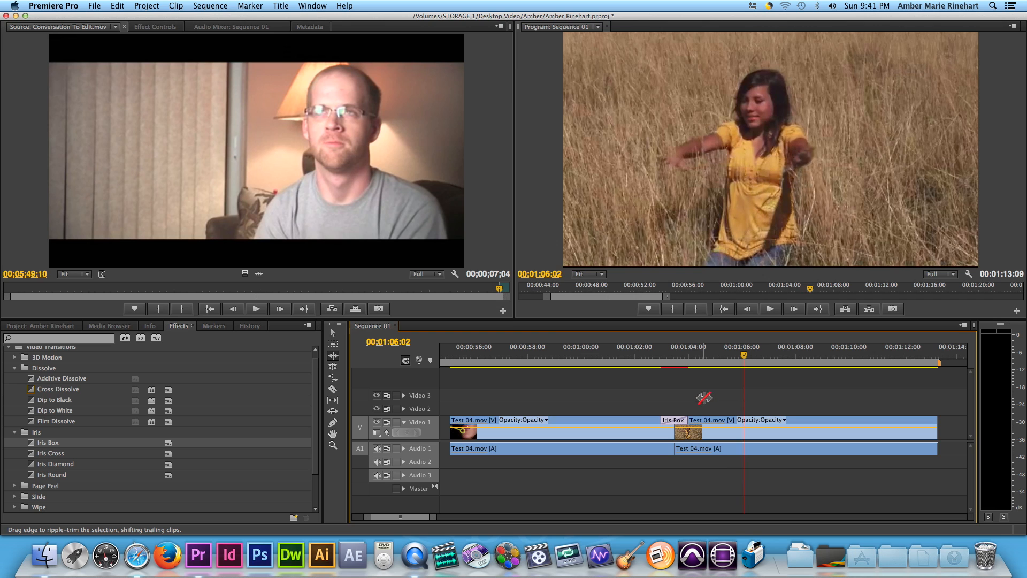
- Lengthen the Iris Box transition to about 3 seconds with the Selection tool and play it back
left_click(333, 332)
left_click_drag(688, 422, 635, 422)
left_click(633, 366)
left_click(632, 365)
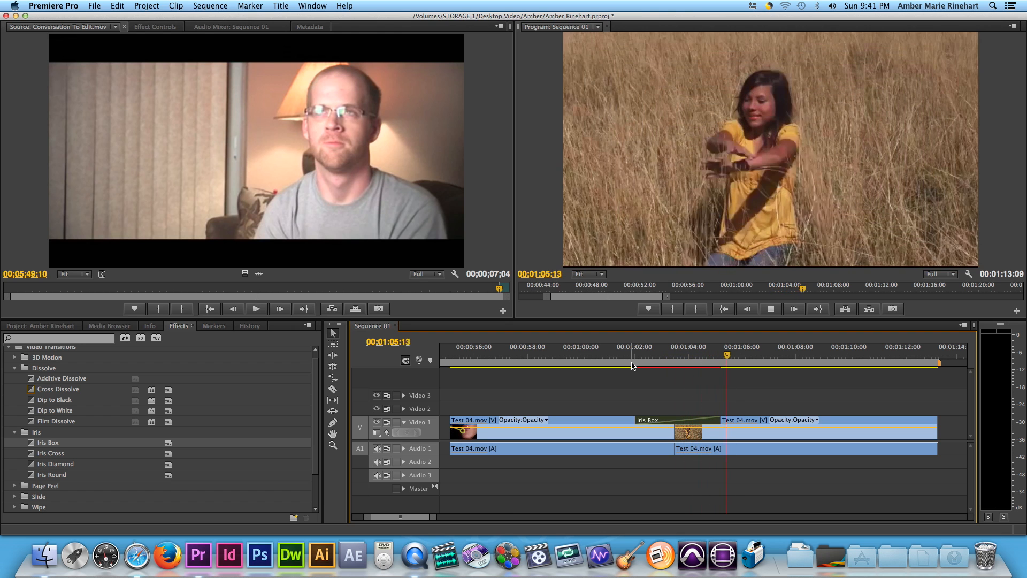
key("space")
- Shorten the Iris Box transition to a duration of 00:00:01:11 and open its effect settings
left_click_drag(718, 420, 657, 420)
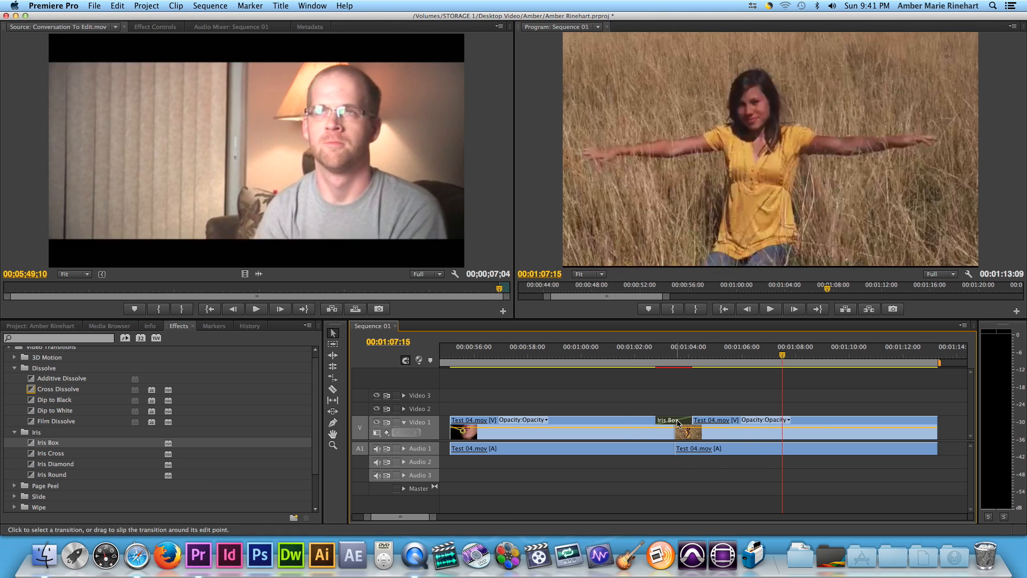
left_click(678, 422)
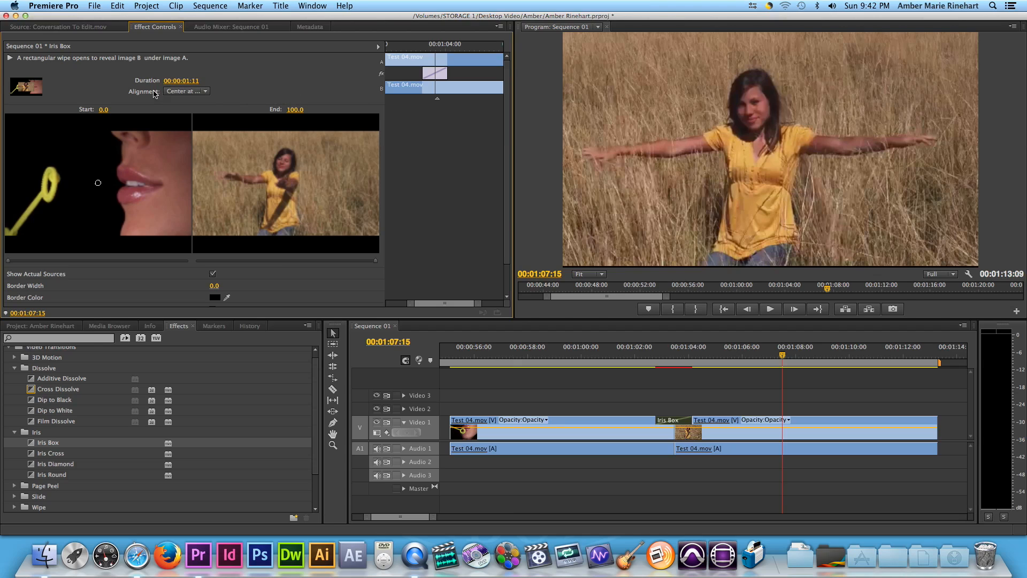
key("super+Tab")
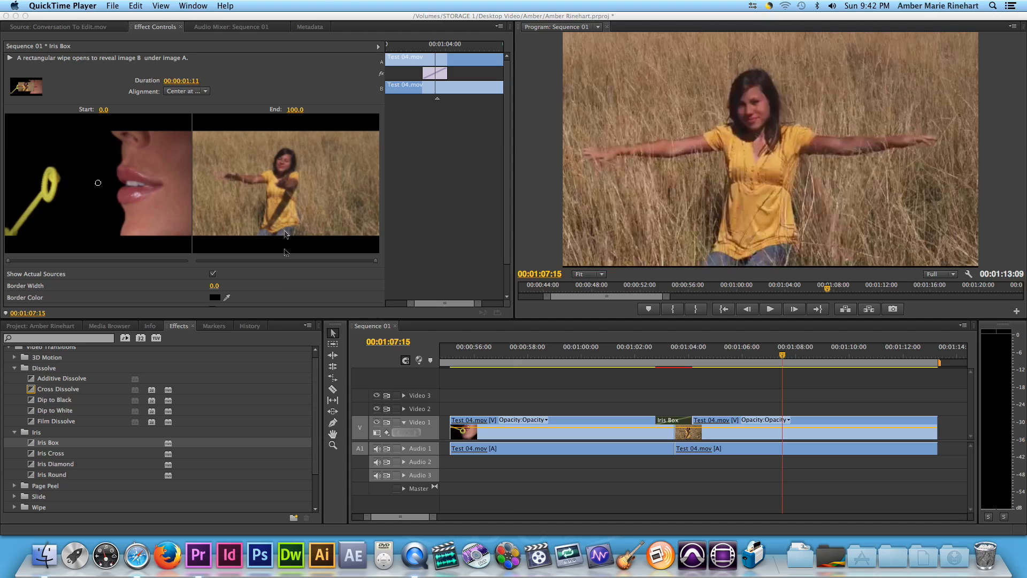
left_click(416, 234)
scroll(421, 242, "down", 2)
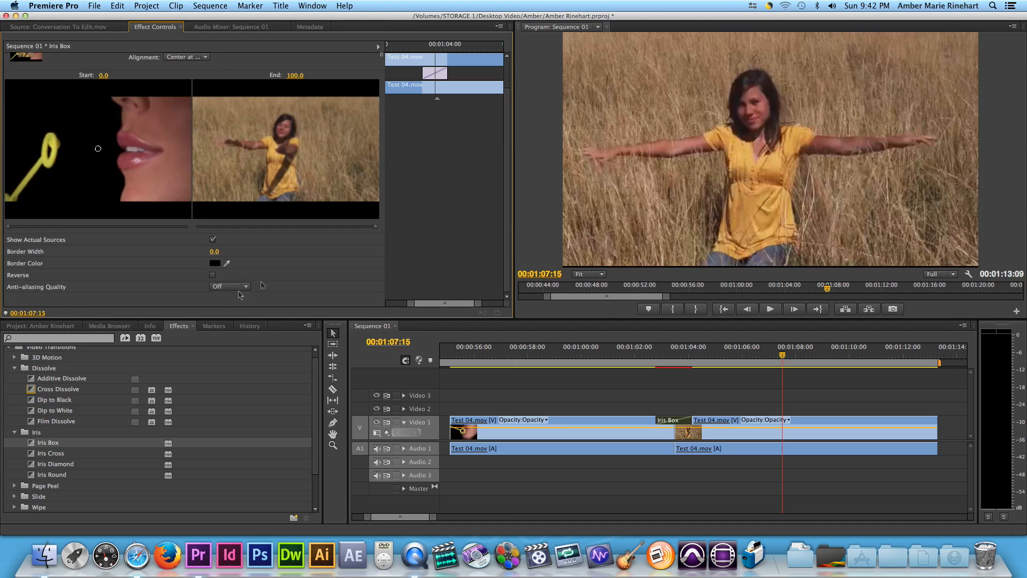
- Toggle Show Actual Sources off and on for the Iris Box, and play the transition from just before it
left_click(213, 240)
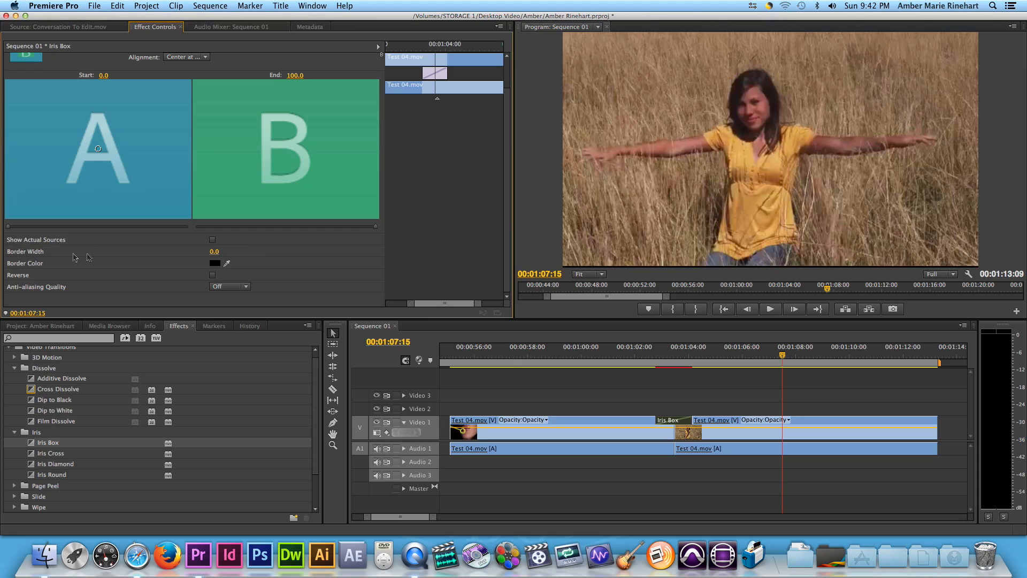
left_click(212, 241)
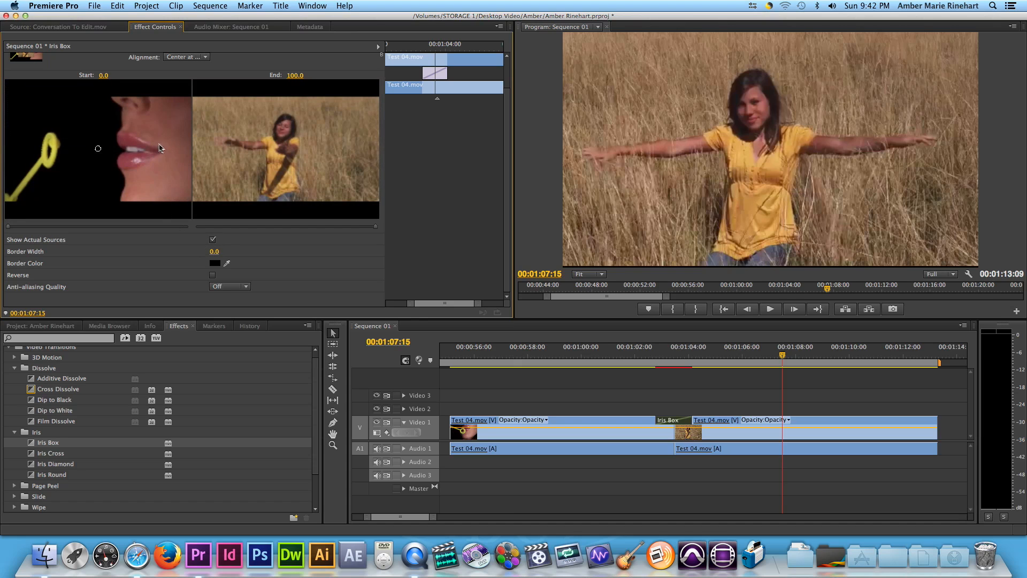
left_click_drag(782, 356, 646, 357)
key("space")
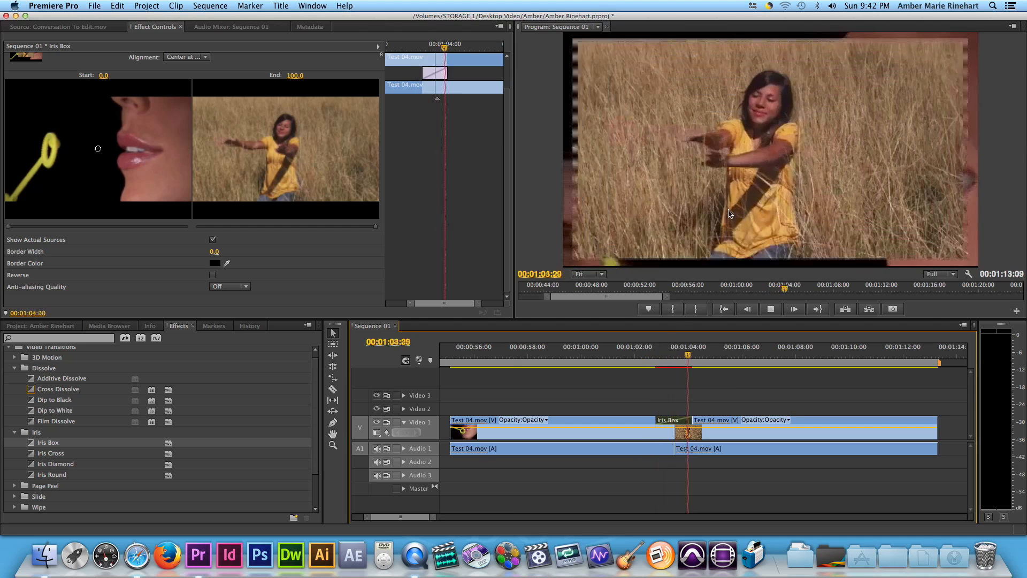
key("space")
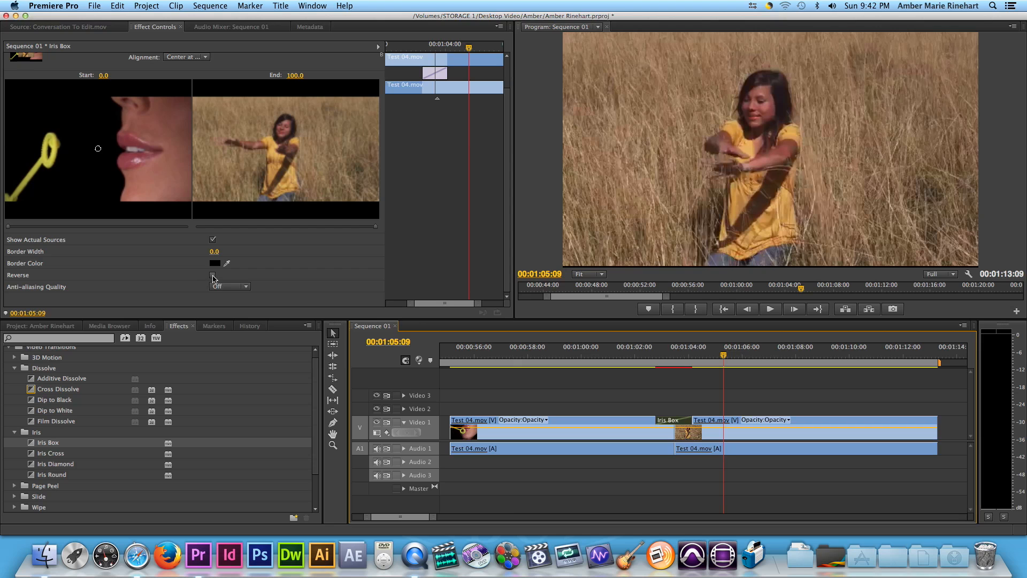
- Try the Iris Box with Reverse enabled, play it back, and disable Reverse again
left_click(213, 276)
left_click(648, 353)
key("space")
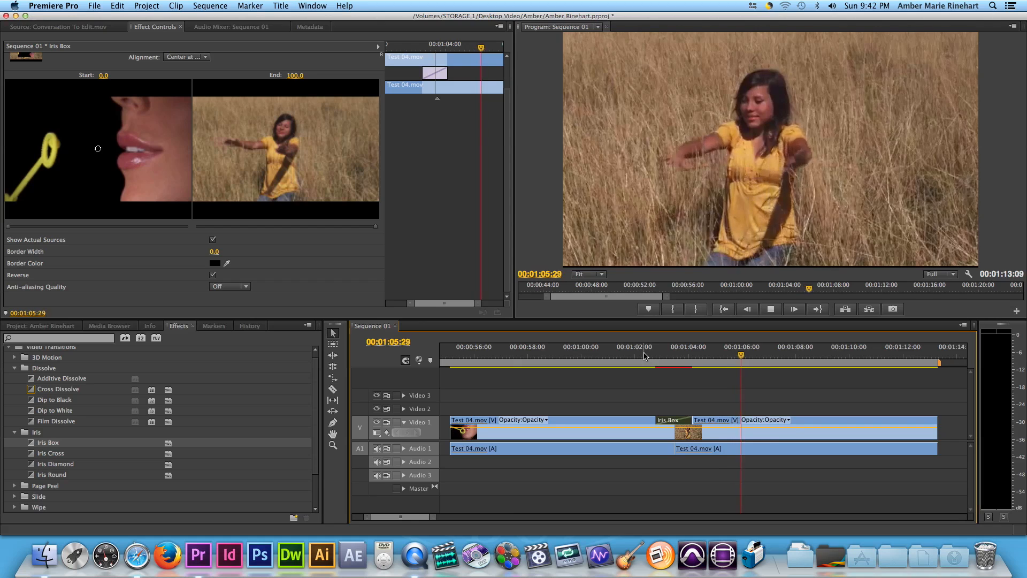
left_click(213, 275)
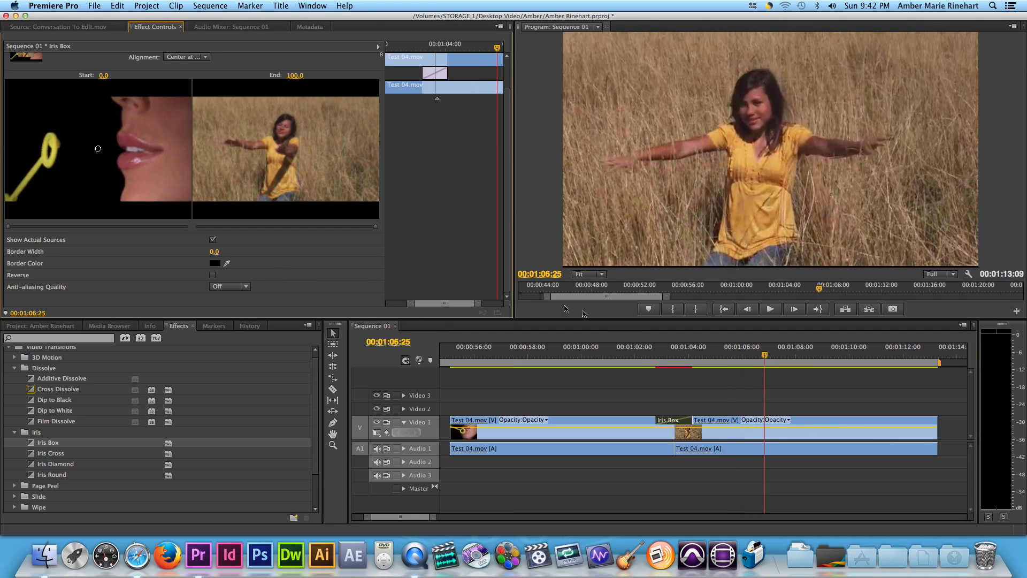
- With the playhead at 00:01:03:11, move the Iris Box centre point to the start image's upper-left corner and play the transition
left_click(641, 347)
key("space")
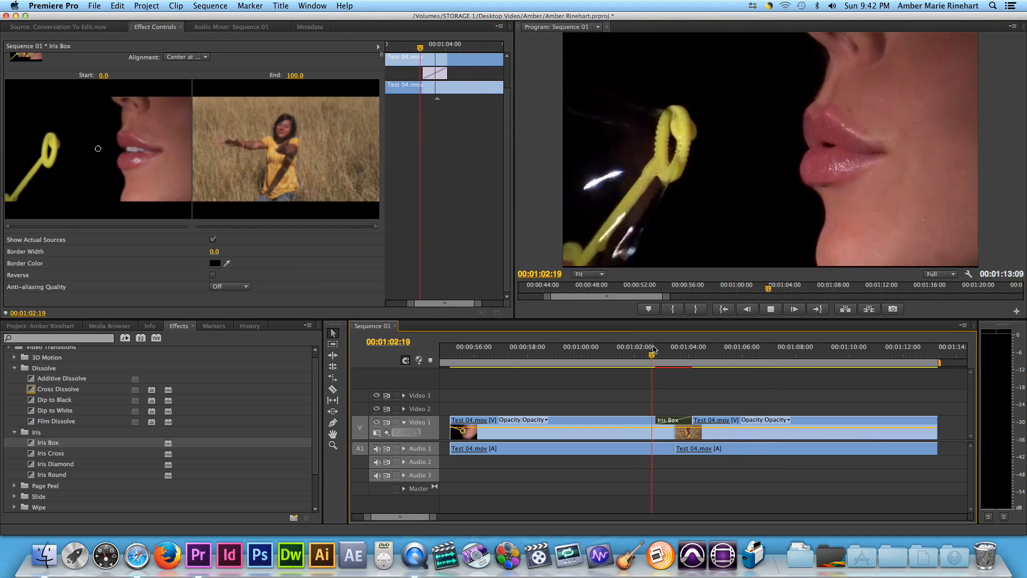
key("space")
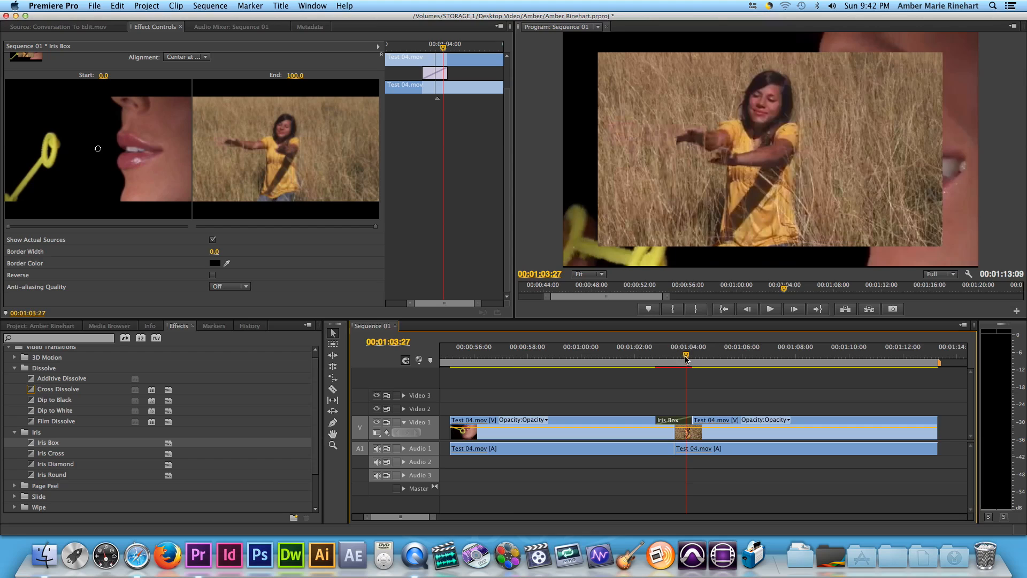
left_click_drag(679, 361, 673, 361)
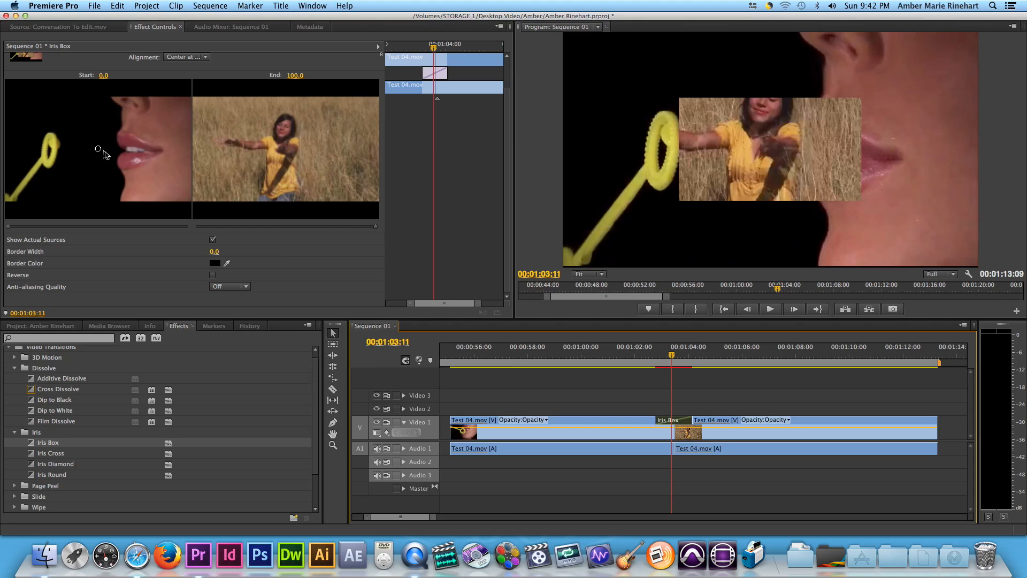
left_click_drag(100, 155, 101, 156)
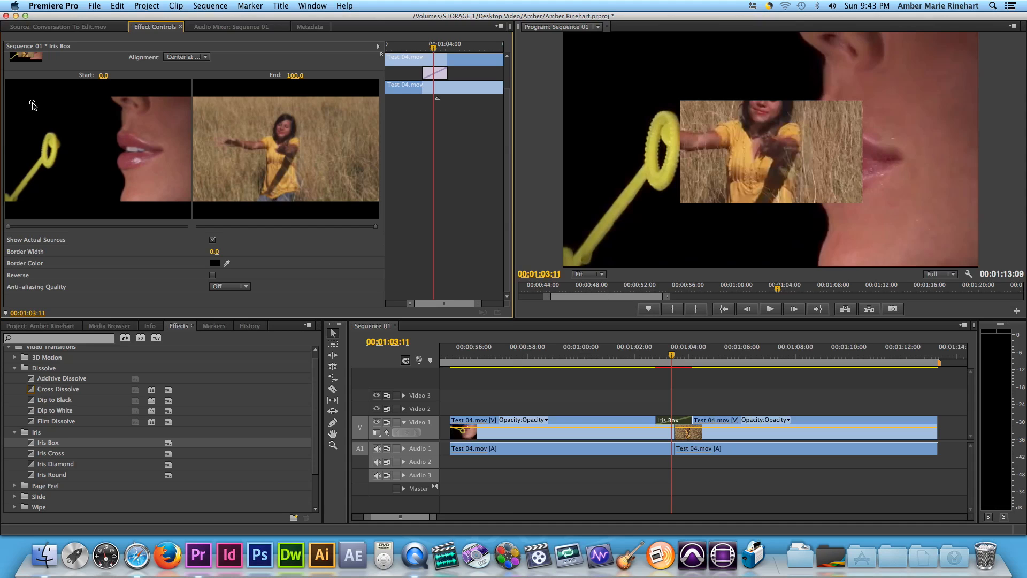
left_click_drag(28, 103, 27, 101)
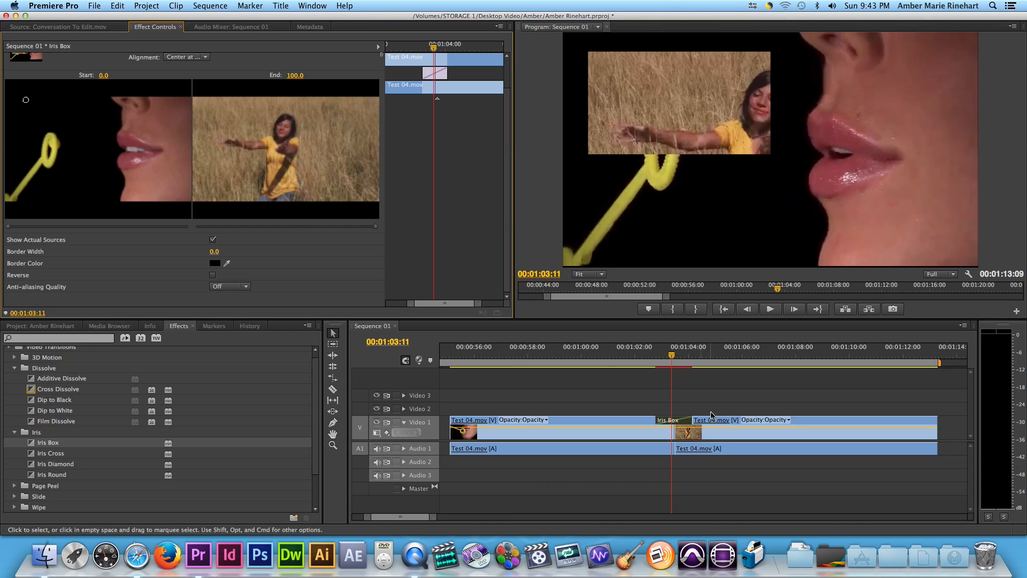
left_click(651, 358)
key("space")
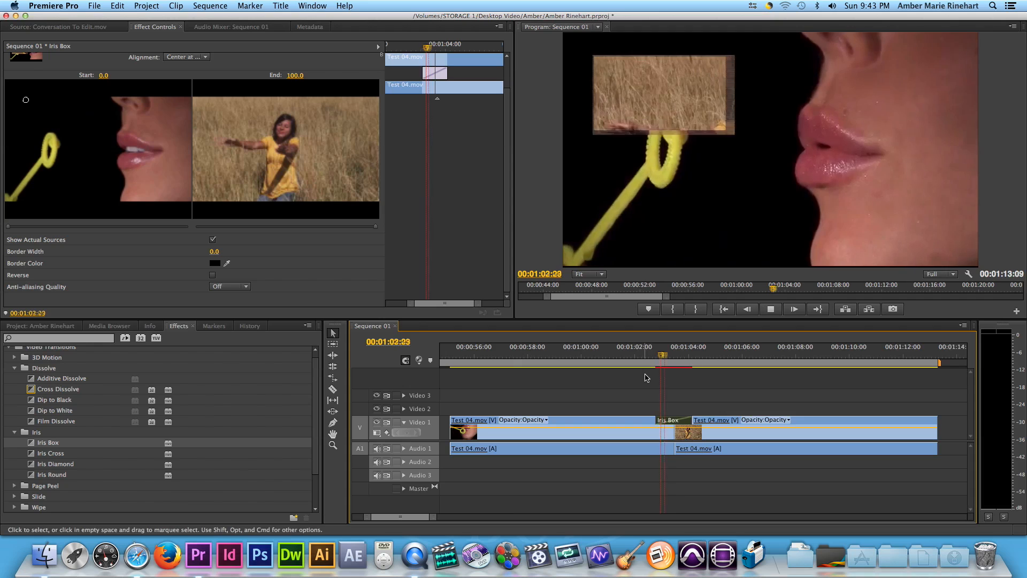
- Stop playback, delete the Iris Box transition, and apply Iris Round to the cut between the two Test 04.mov clips
key("space")
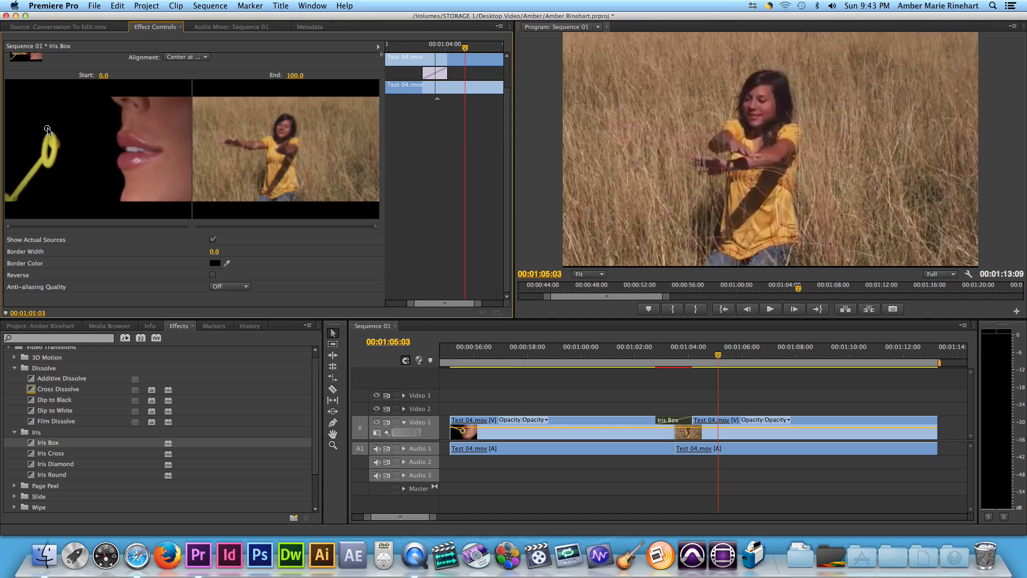
left_click(674, 420)
key("Delete")
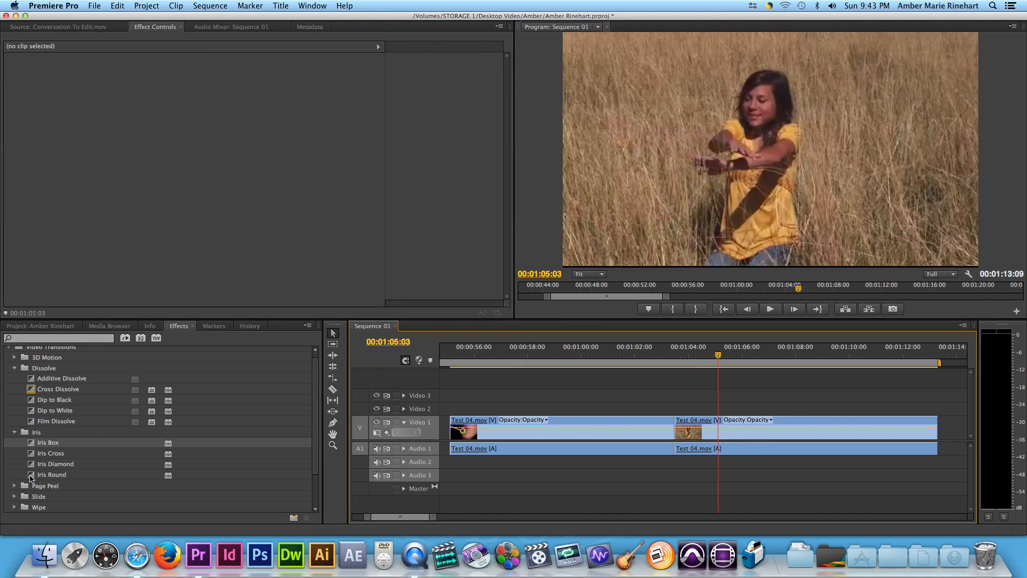
left_click_drag(47, 473, 675, 427)
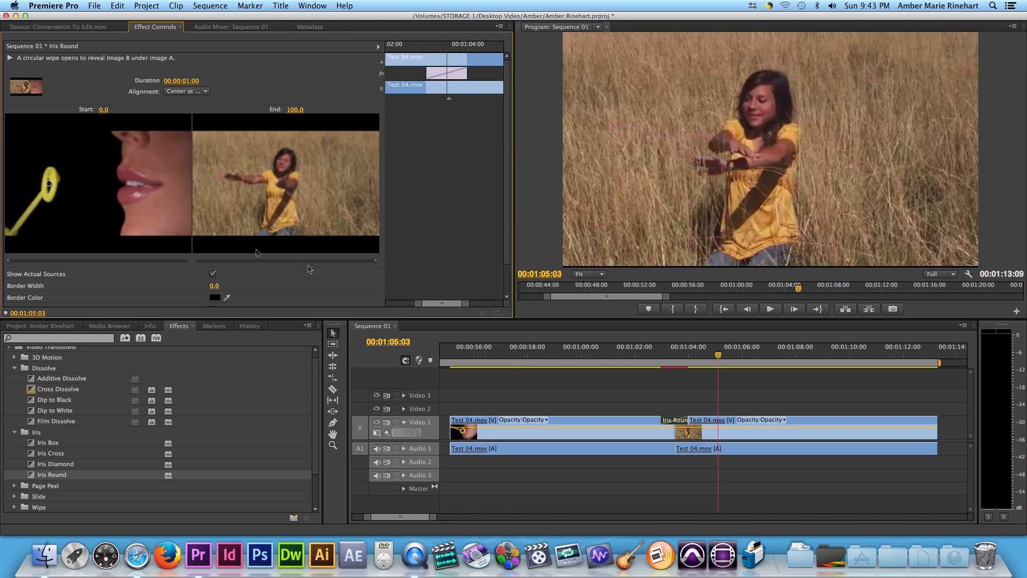
- Play the Iris Round transition twice from just before it
left_click(648, 360)
key("space")
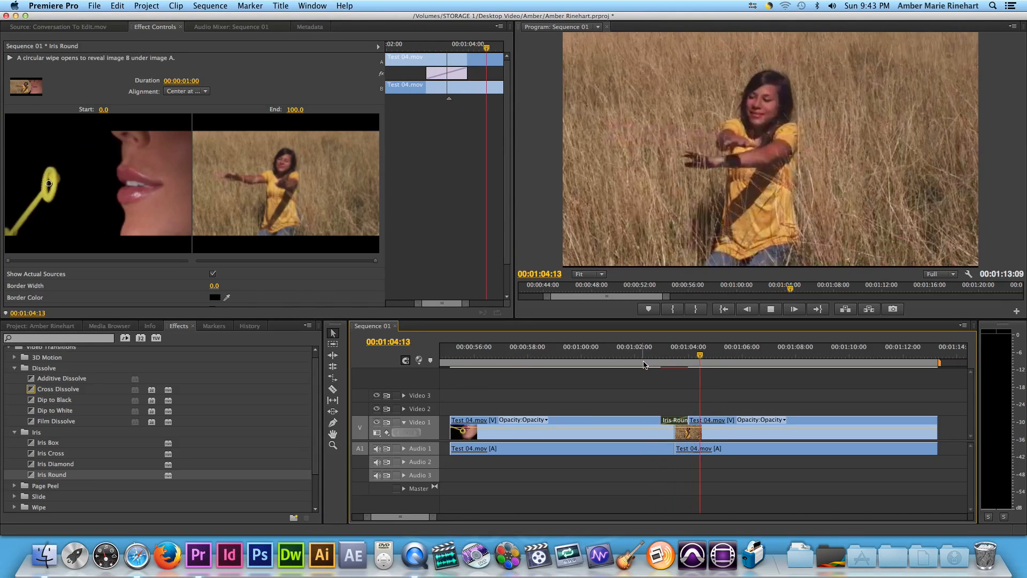
left_click(657, 369)
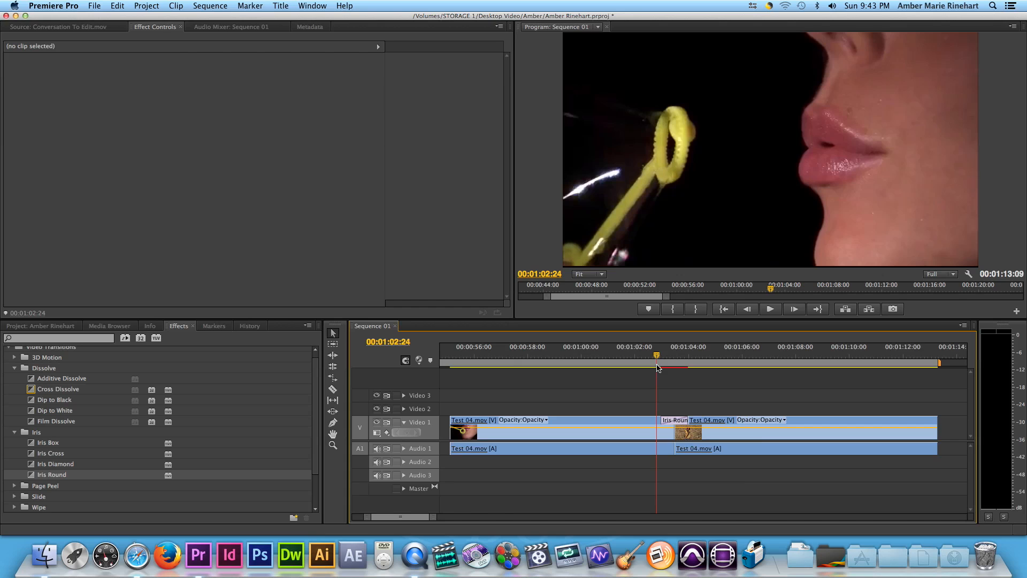
key("space")
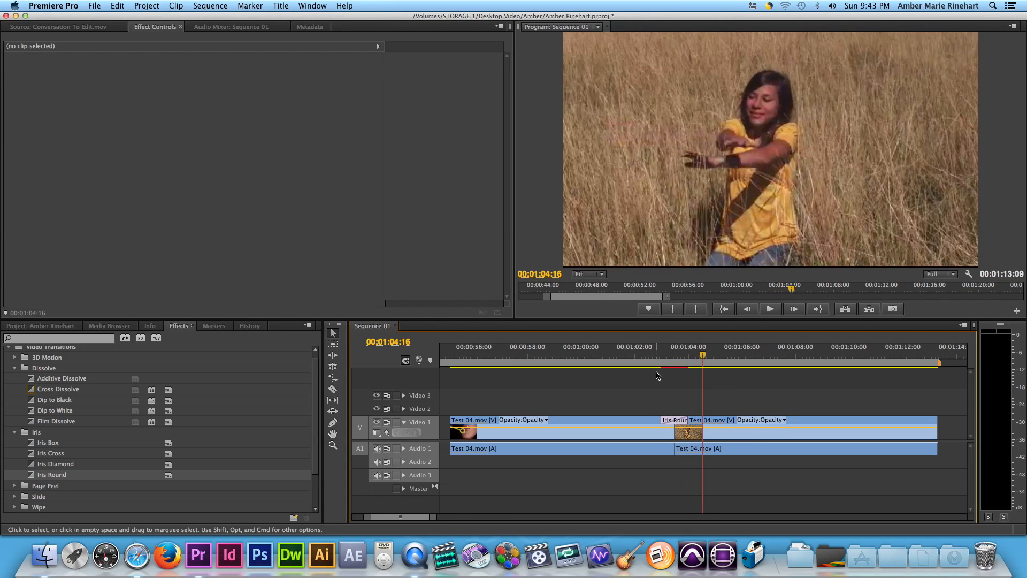
- Remove the Iris Round transition and apply Barn Doors from the Wipe group to the same cut
left_click(666, 422)
key("Delete")
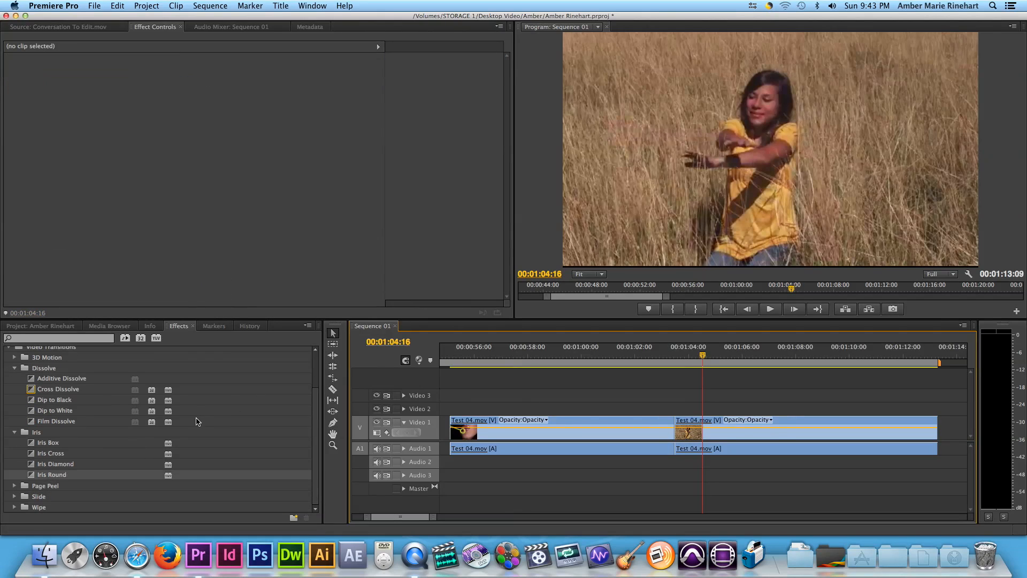
left_click(15, 507)
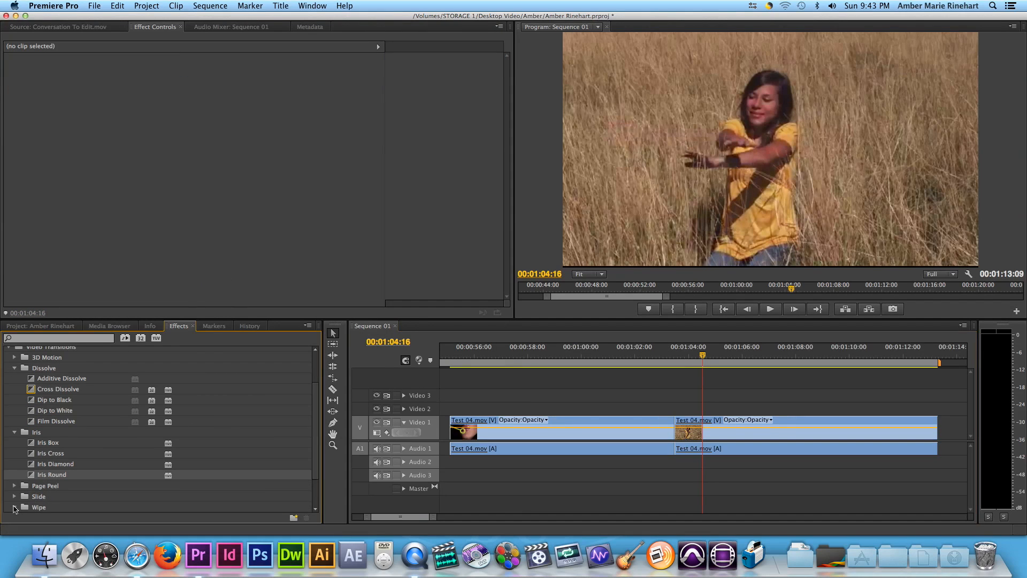
scroll(95, 473, "down", 2)
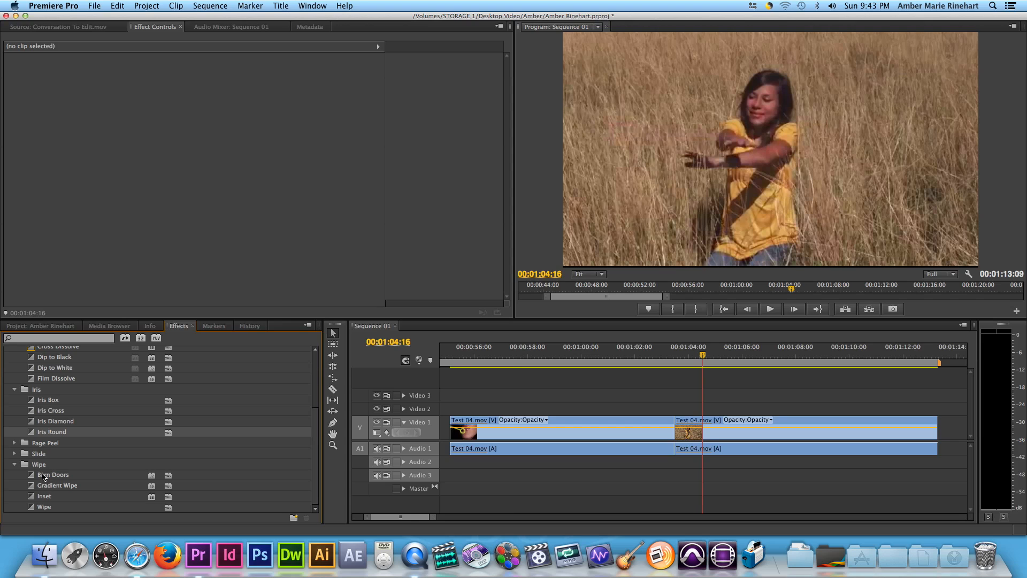
left_click_drag(32, 476, 677, 437)
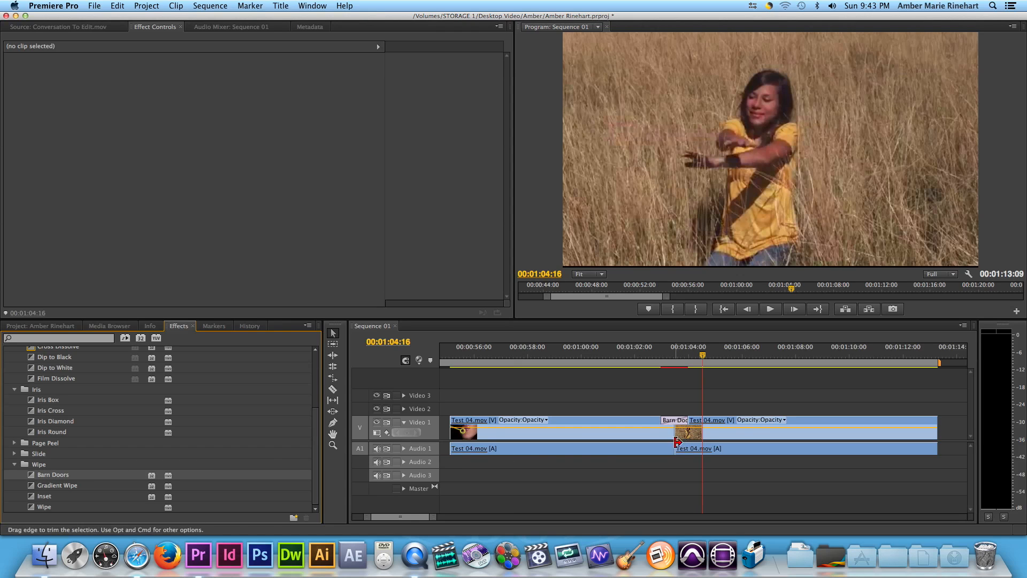
- Play the Barn Doors transition from just before it, and scrub into it to 00:01:03:06
left_click(658, 357)
key("space")
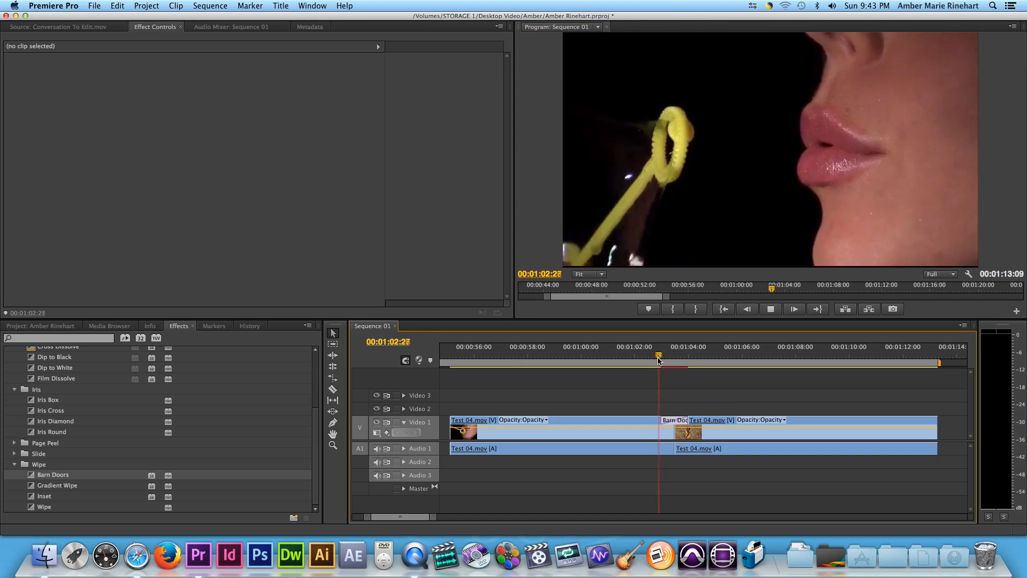
key("space")
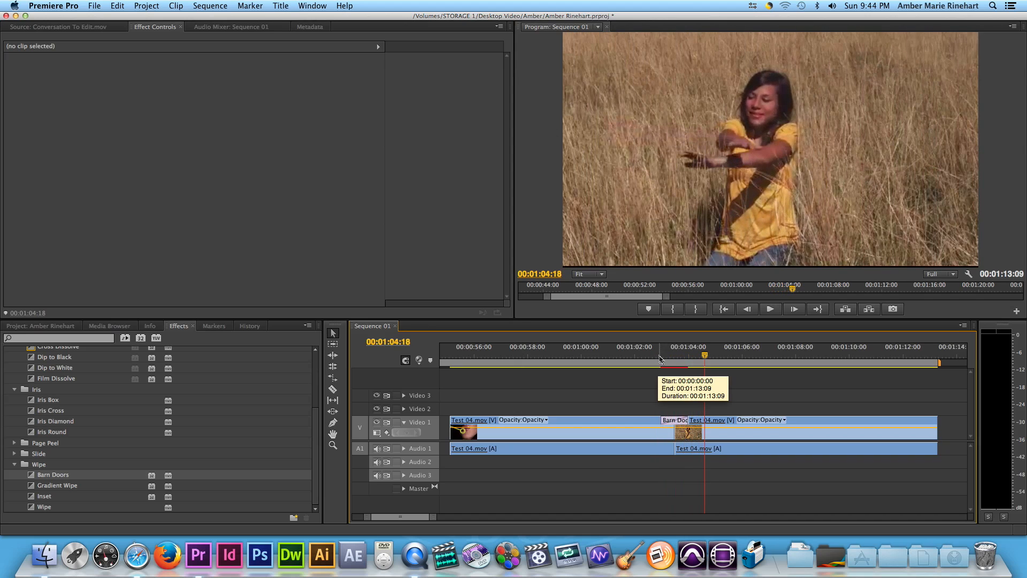
left_click(659, 356)
left_click_drag(661, 356, 668, 357)
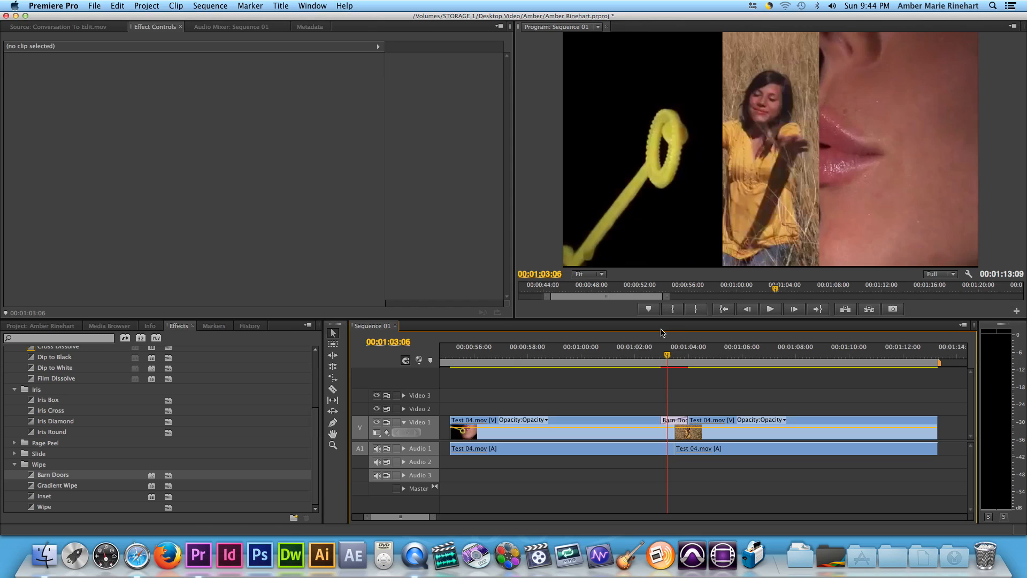
- Enable Reverse for the Barn Doors transition and play it from just before its start
left_click(670, 423)
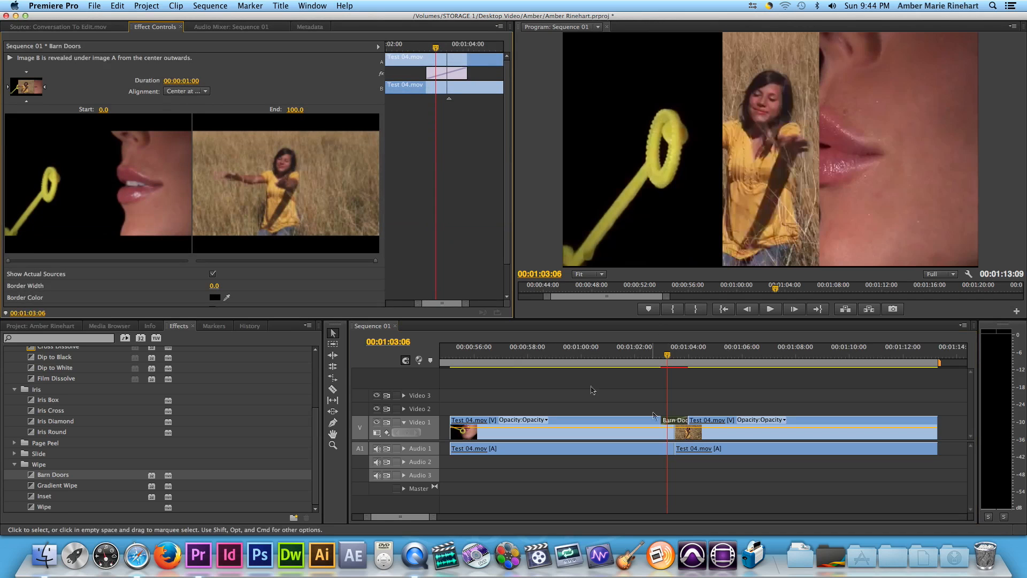
scroll(261, 287, "down", 2)
left_click(213, 275)
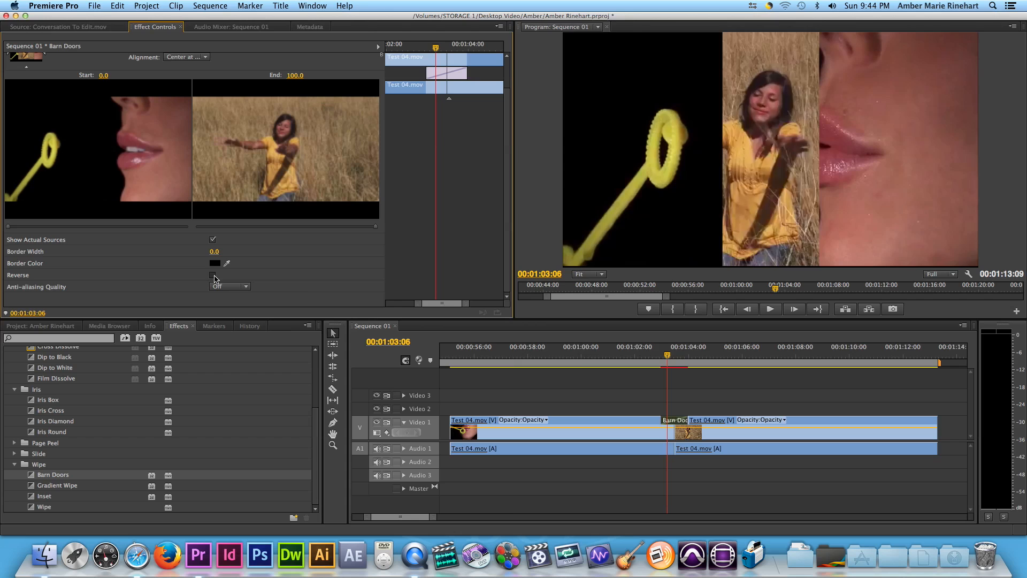
left_click(653, 356)
key("space")
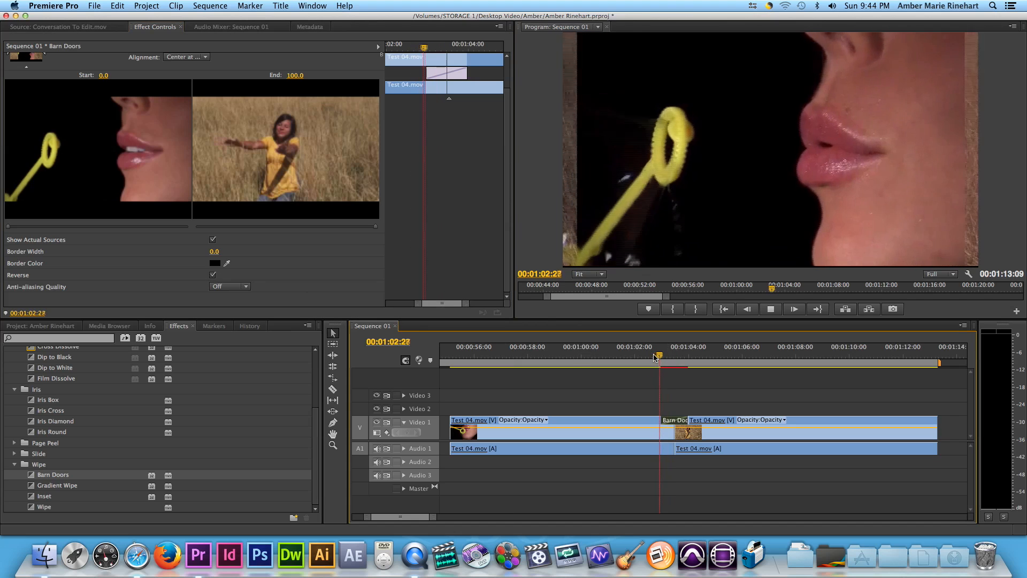
key("space")
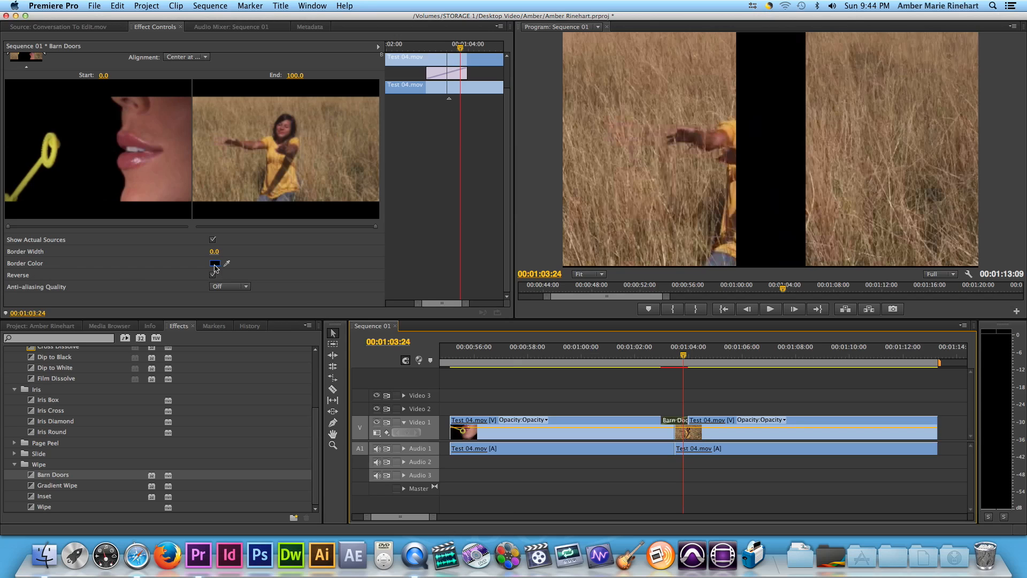
- Set the Barn Doors border colour to blue, hex 2906F3
left_click(215, 263)
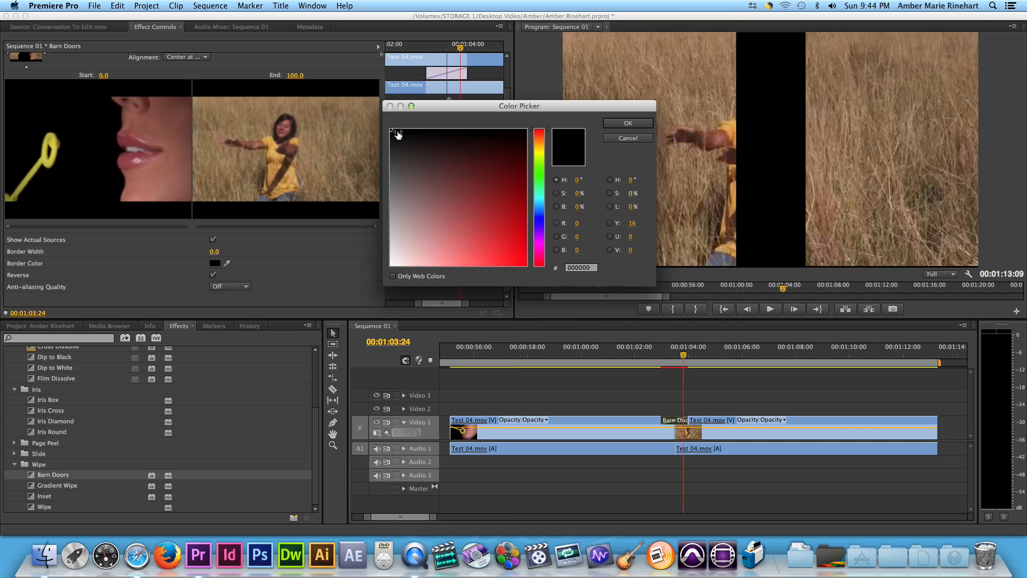
mouse_move(392, 133)
left_mouse_down()
mouse_move(476, 249)
mouse_move(518, 261)
mouse_move(515, 230)
mouse_move(519, 260)
left_mouse_up()
mouse_move(544, 146)
left_mouse_down()
mouse_move(542, 201)
mouse_move(542, 135)
left_mouse_up()
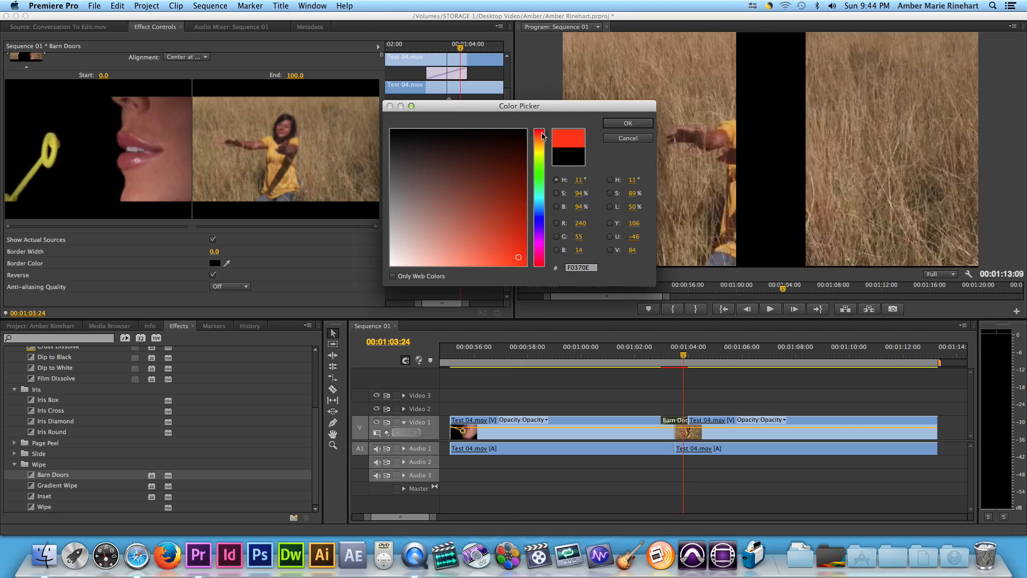
left_click(540, 225)
left_click_drag(540, 223, 523, 260)
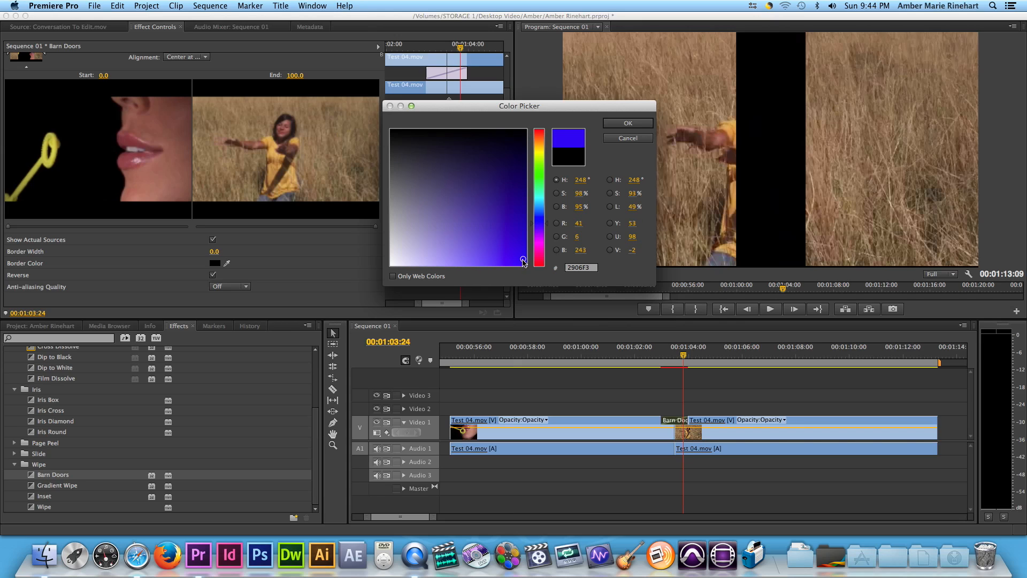
left_click(628, 123)
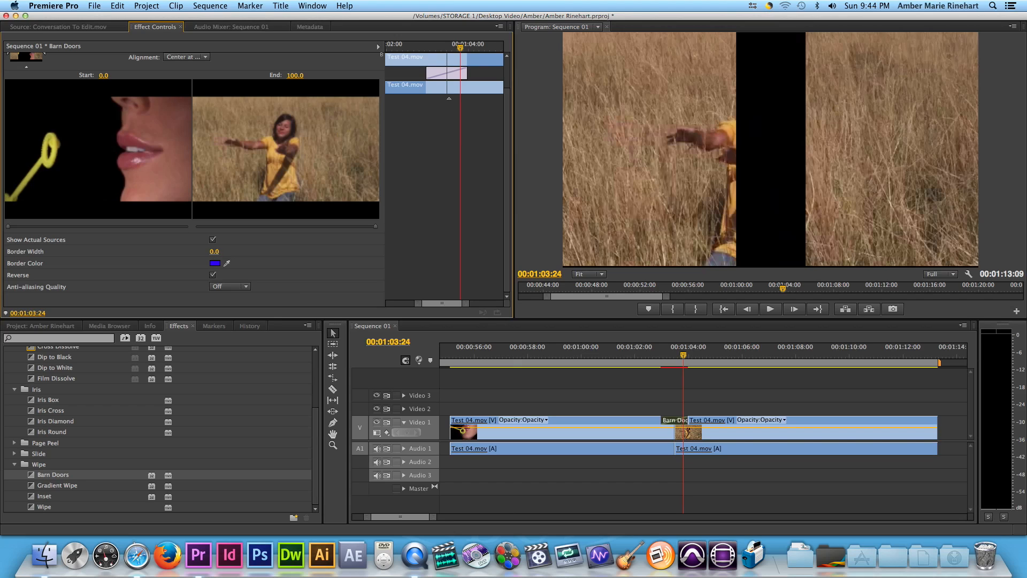
- Set the Barn Doors border width to 7.0 and play the transition
left_click_drag(214, 252, 219, 253)
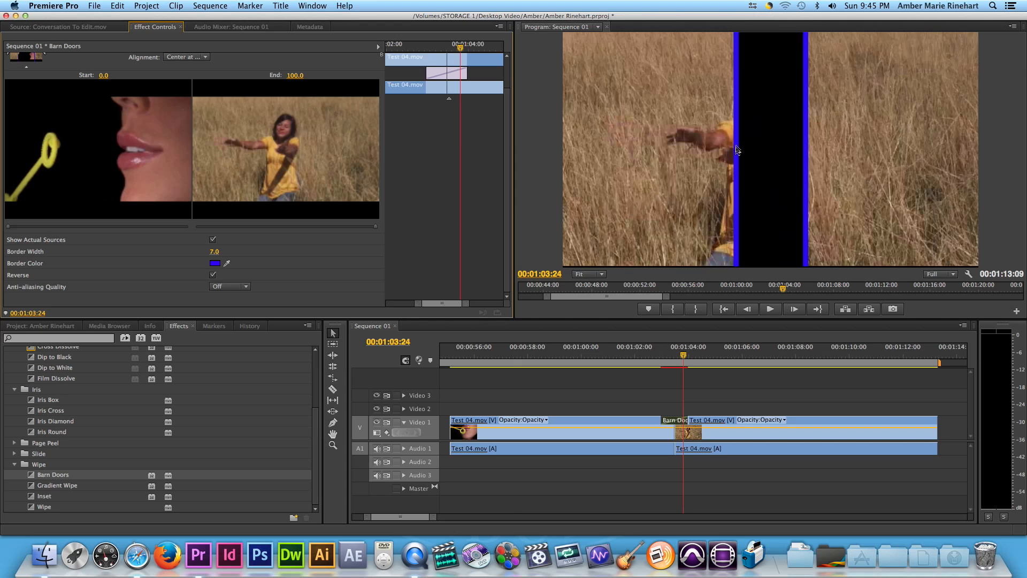
left_click(652, 355)
key("space")
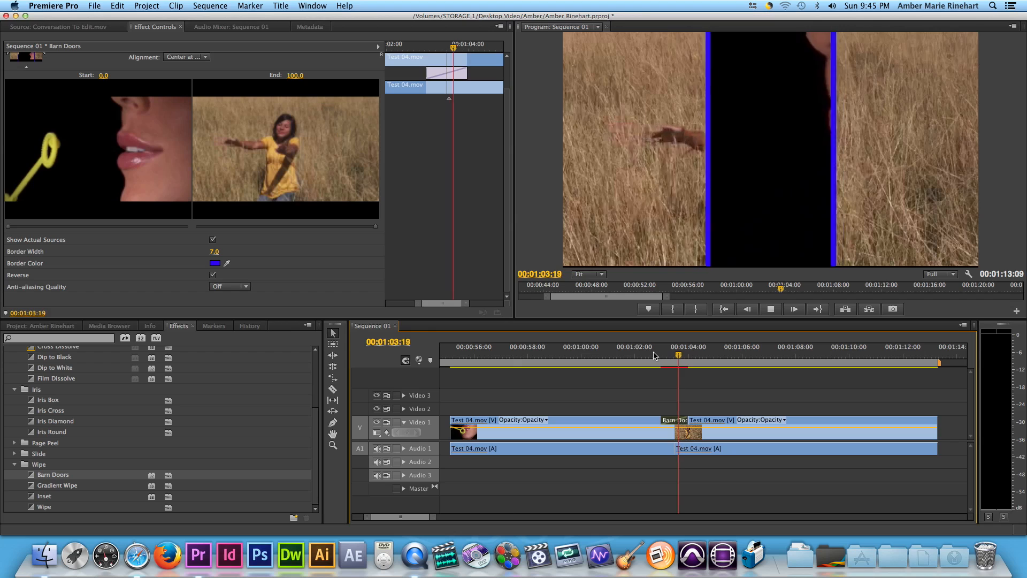
key("space")
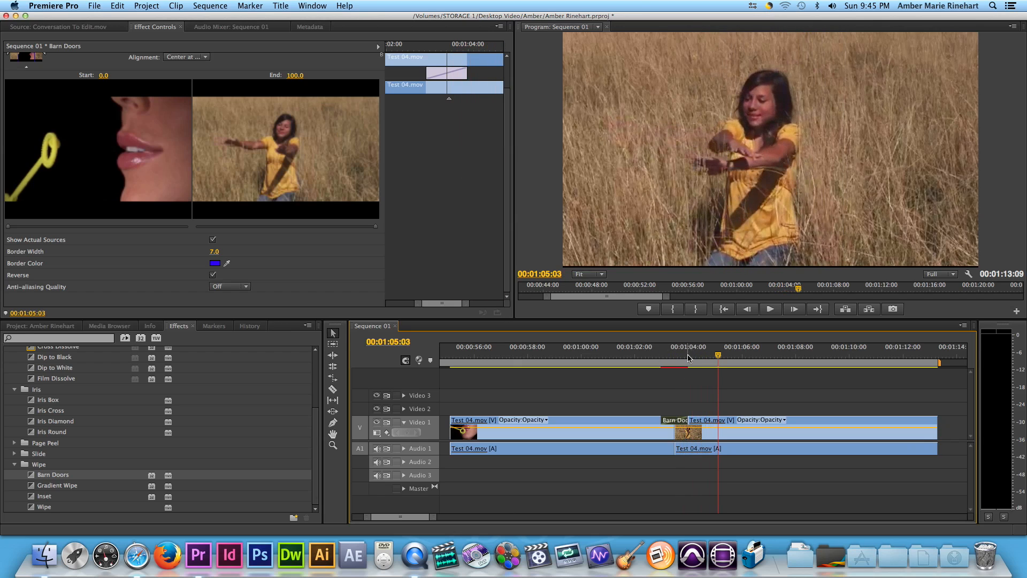
- Move the playhead to 00:01:03:10 and set the Barn Doors border width to 5.8
left_click(673, 352)
left_click_drag(673, 352, 671, 351)
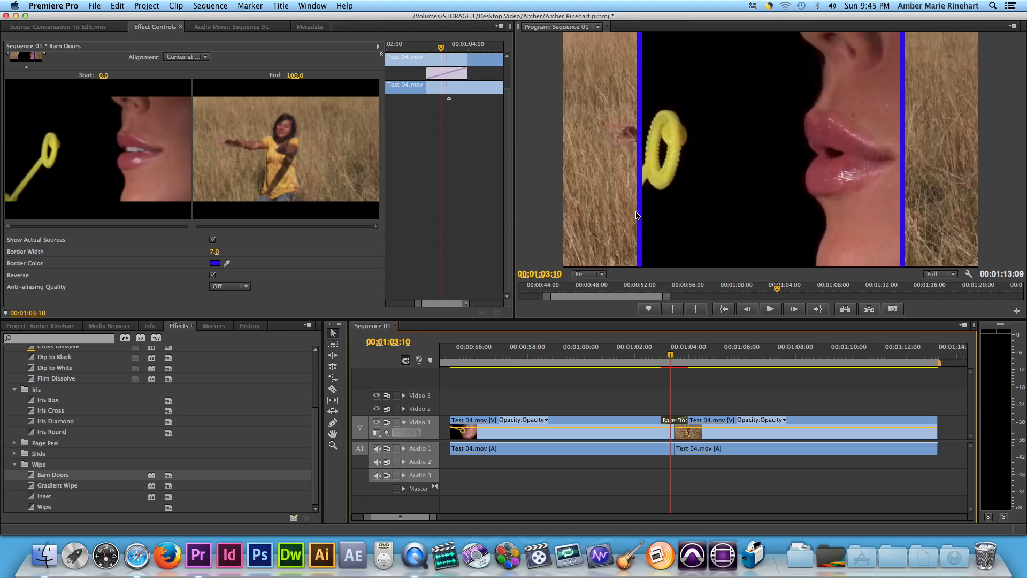
left_click(215, 252)
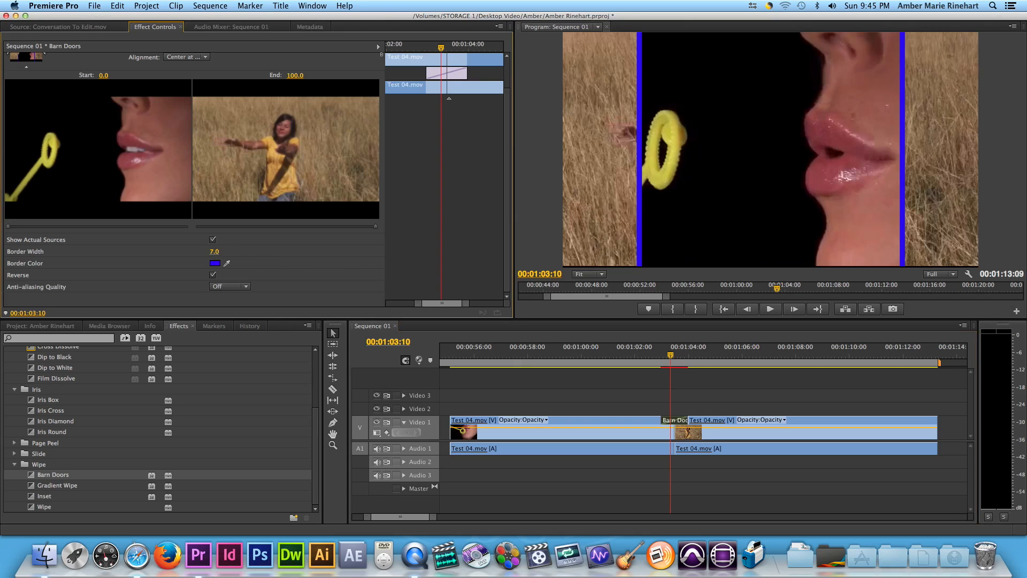
left_click_drag(214, 252, 212, 251)
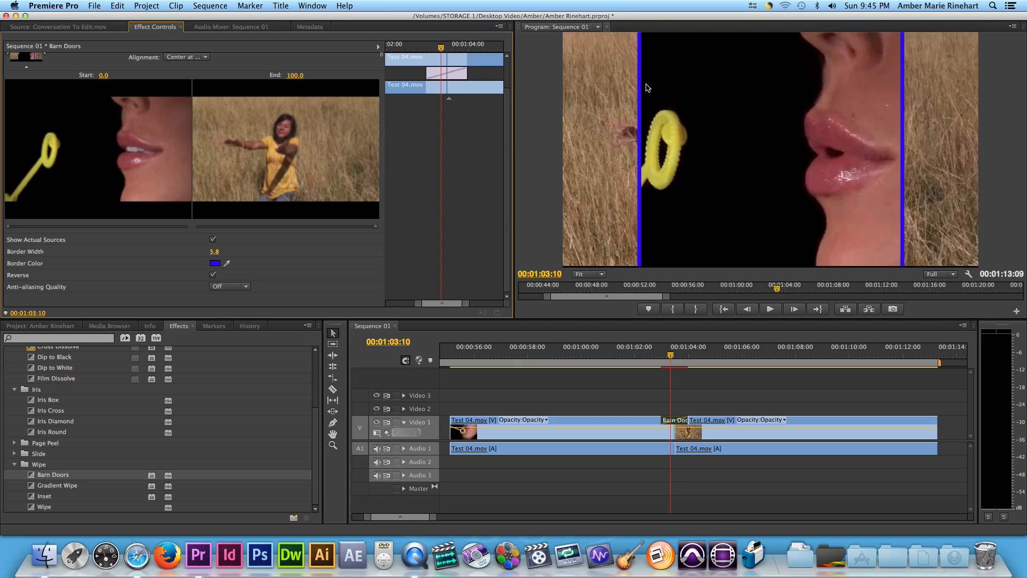
- Sample the Barn Doors border colour from the tan grass in the program image and play the sequence
left_click(227, 263)
left_click_drag(230, 261, 609, 59)
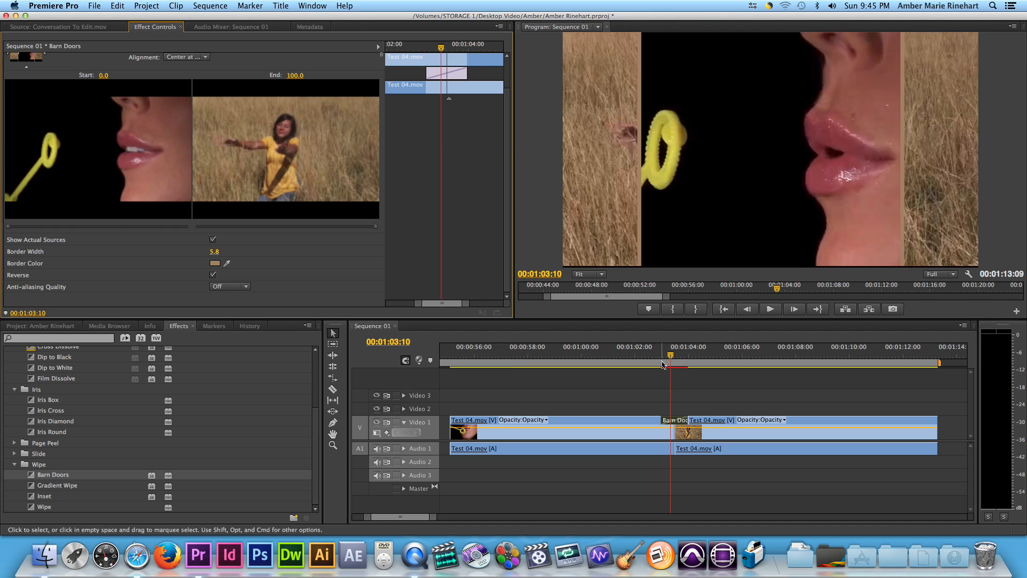
key("space")
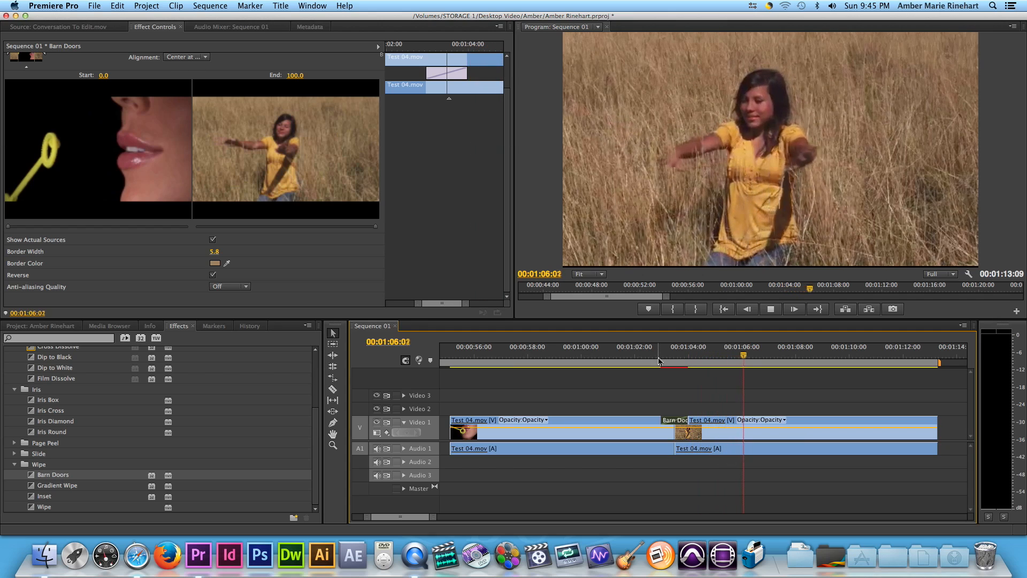
key("space")
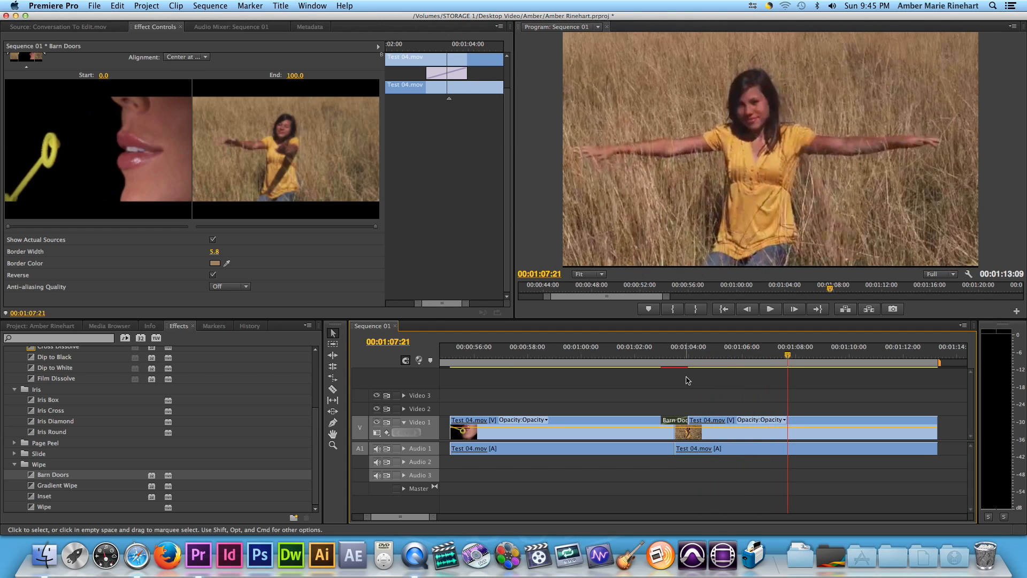